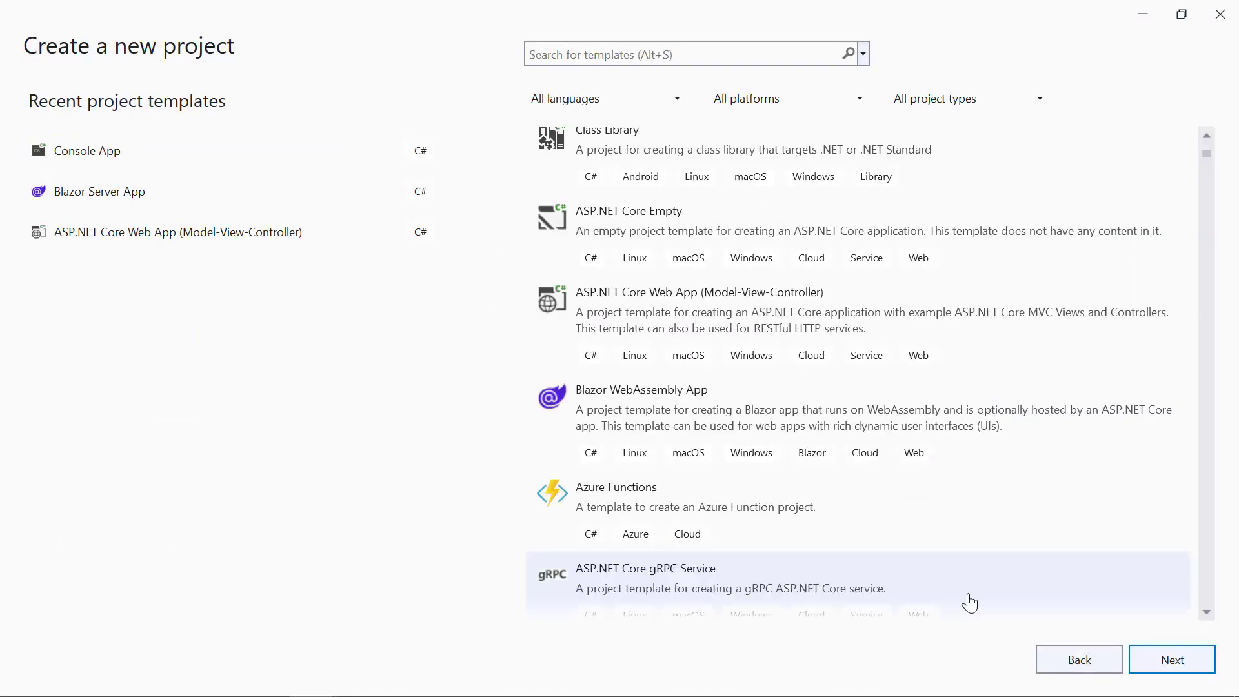
Create the HTMLToPDFSample project from the ASP.NET Core MVC template on .NET 6.0
{"action": "left_click", "coordinate": [972, 322]}
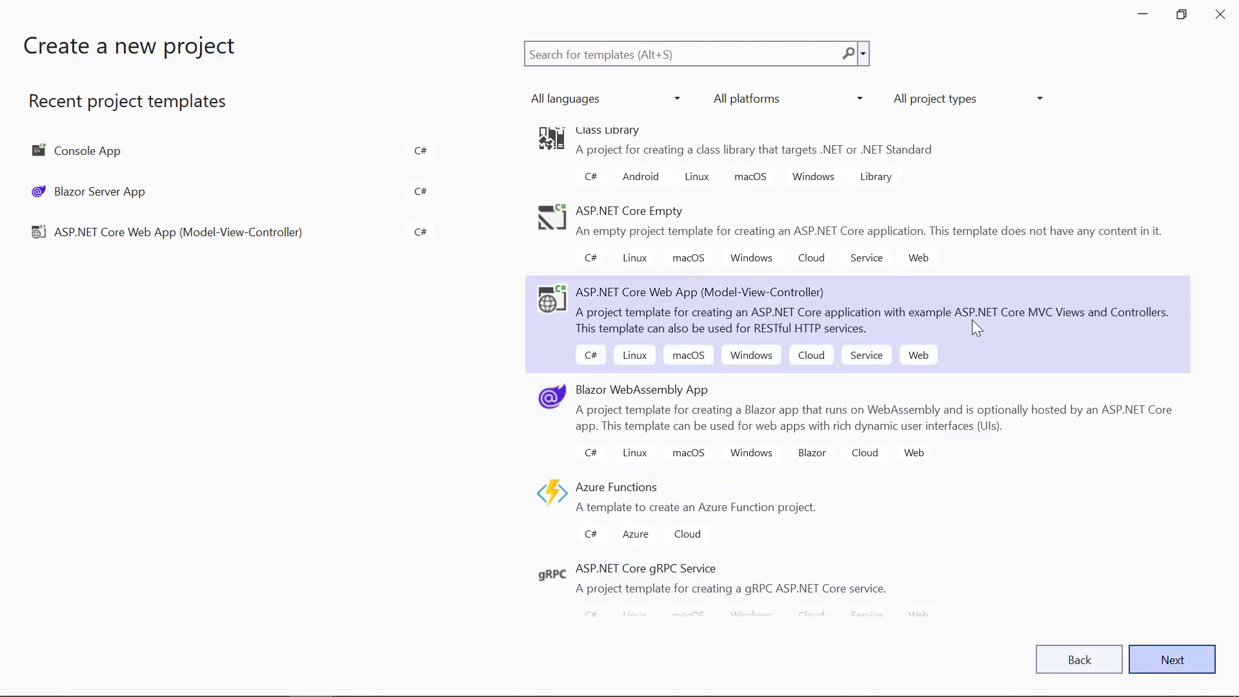
{"action": "left_click", "coordinate": [1171, 660]}
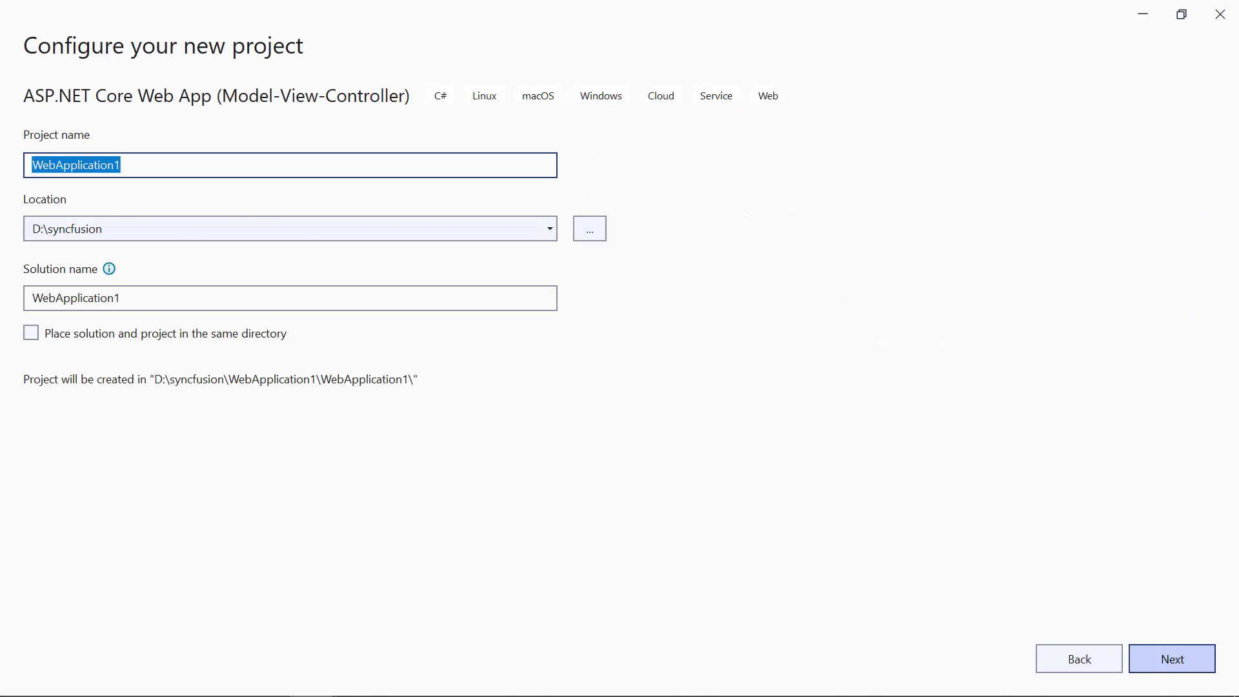
{"action": "type", "text": "HTMLToPDFSample"}
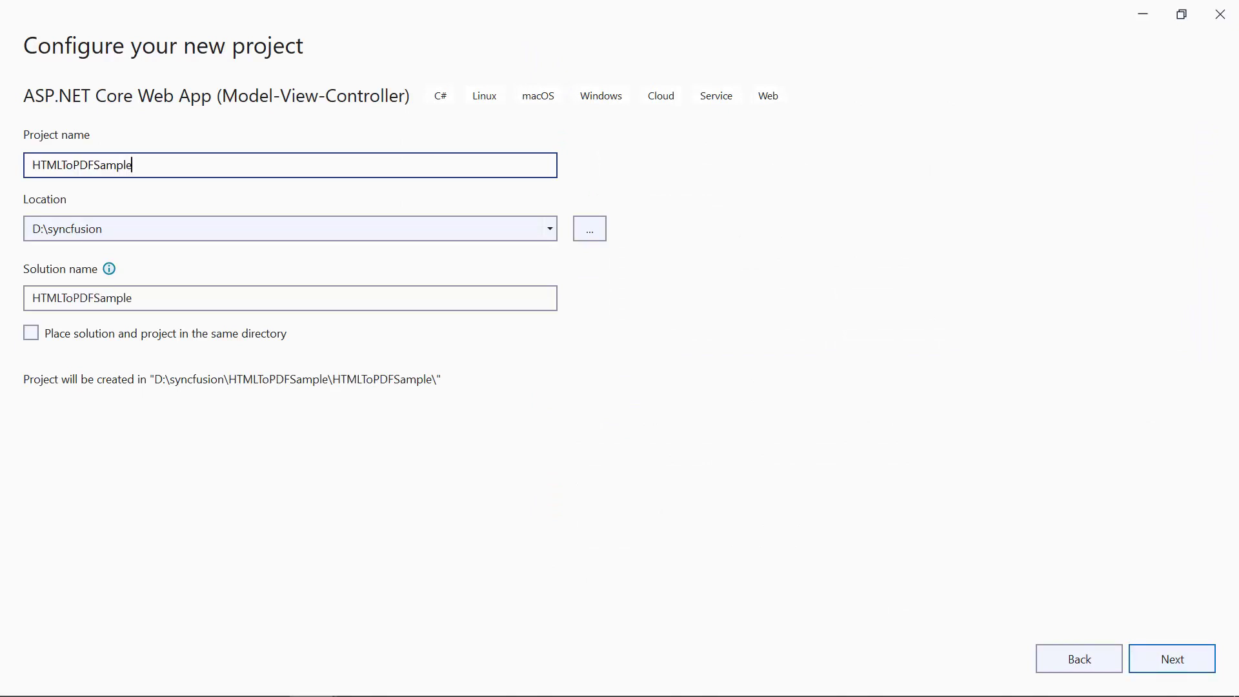
{"action": "left_click", "coordinate": [1171, 659]}
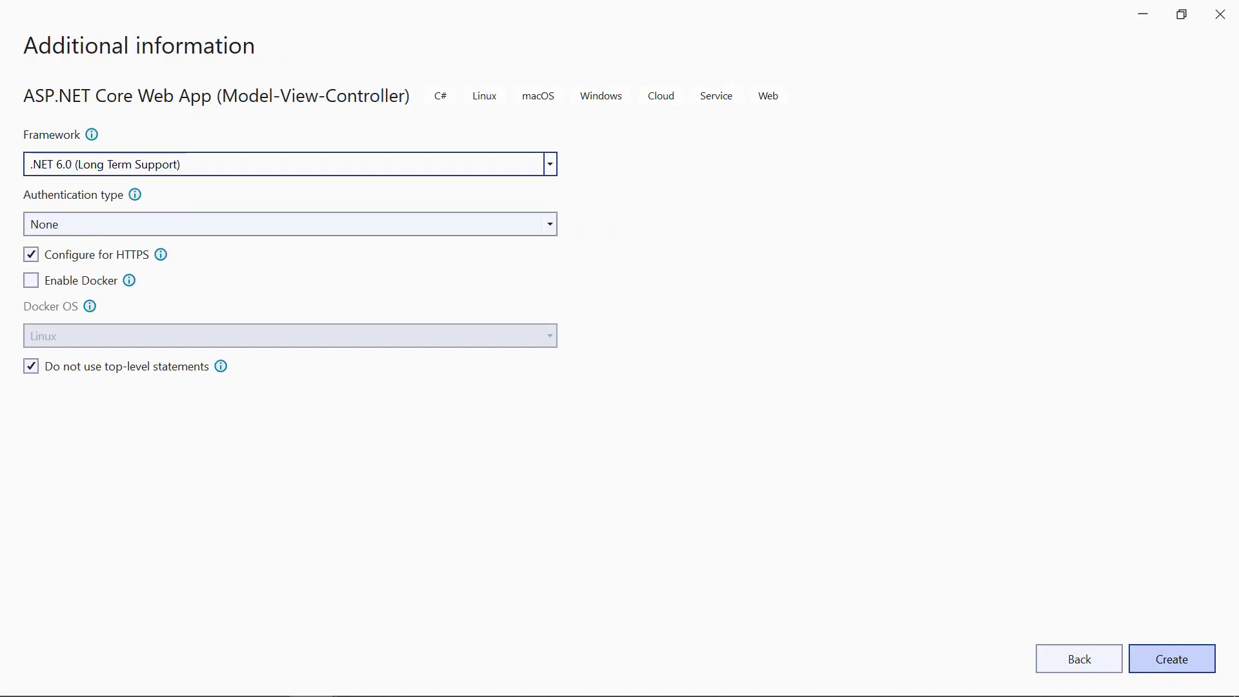
{"action": "left_click", "coordinate": [1172, 659]}
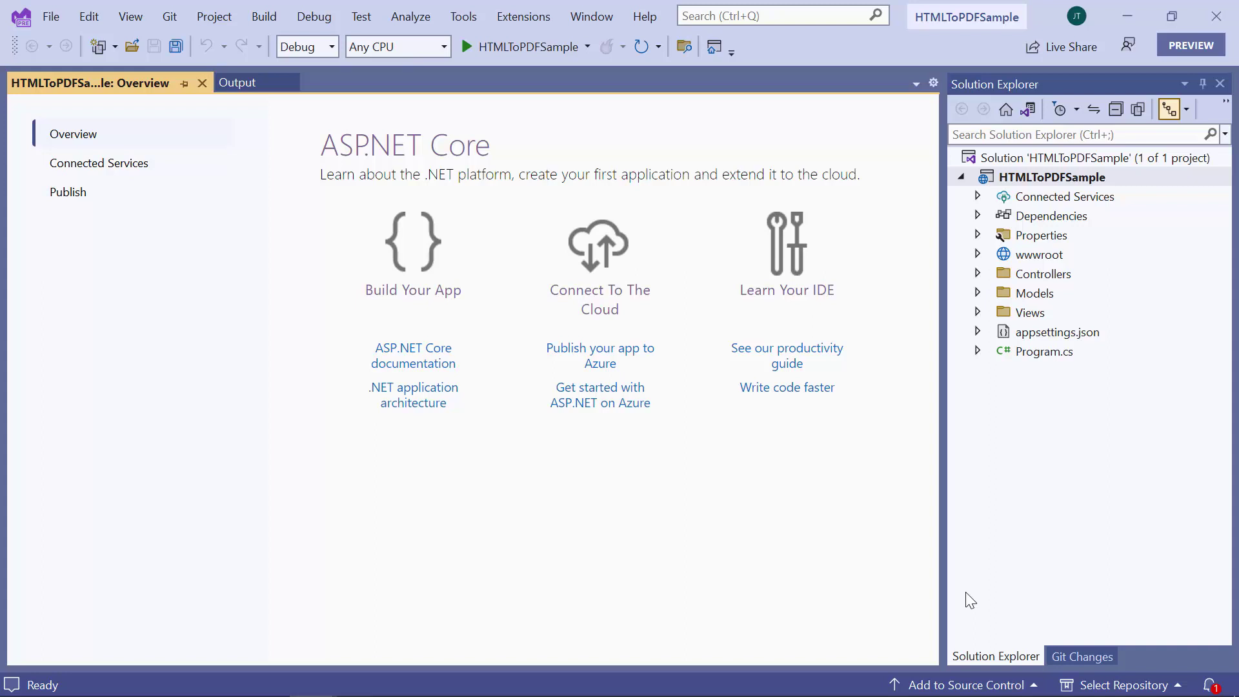
Install the Syncfusion.HtmlToPdfConverter.Net.Windows 21.1.39 NuGet package via Manage NuGet Packages
{"action": "right_click", "coordinate": [1026, 217]}
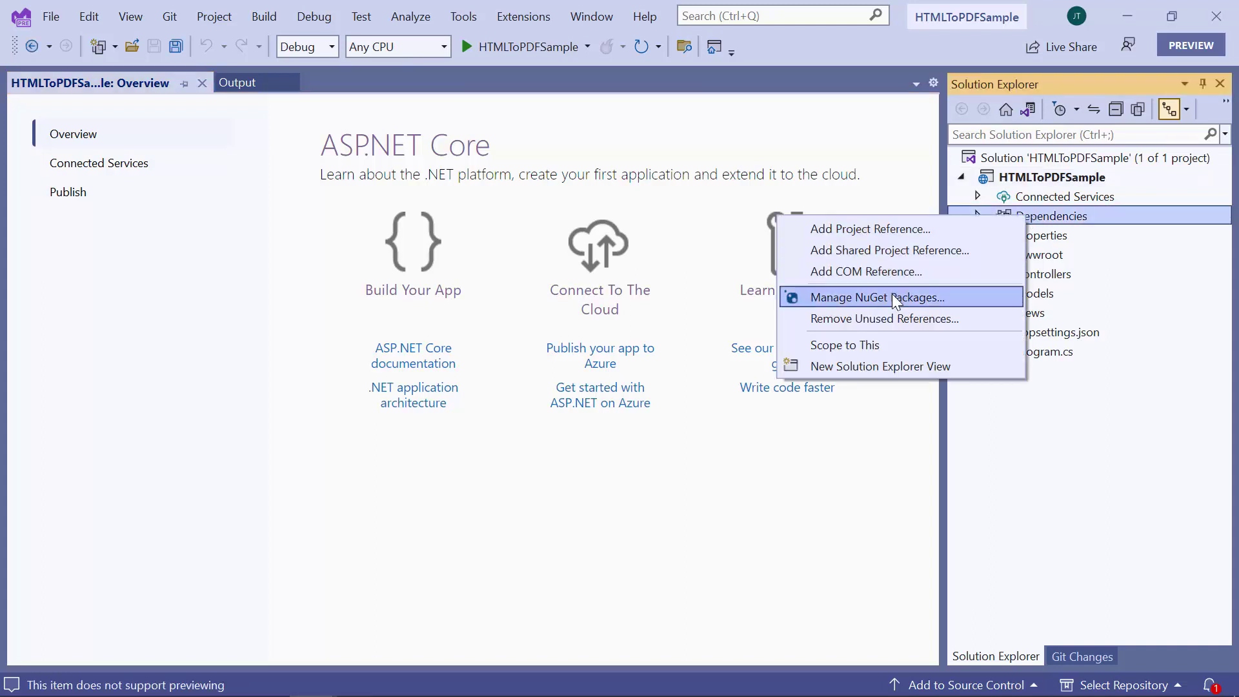
{"action": "left_click", "coordinate": [891, 298]}
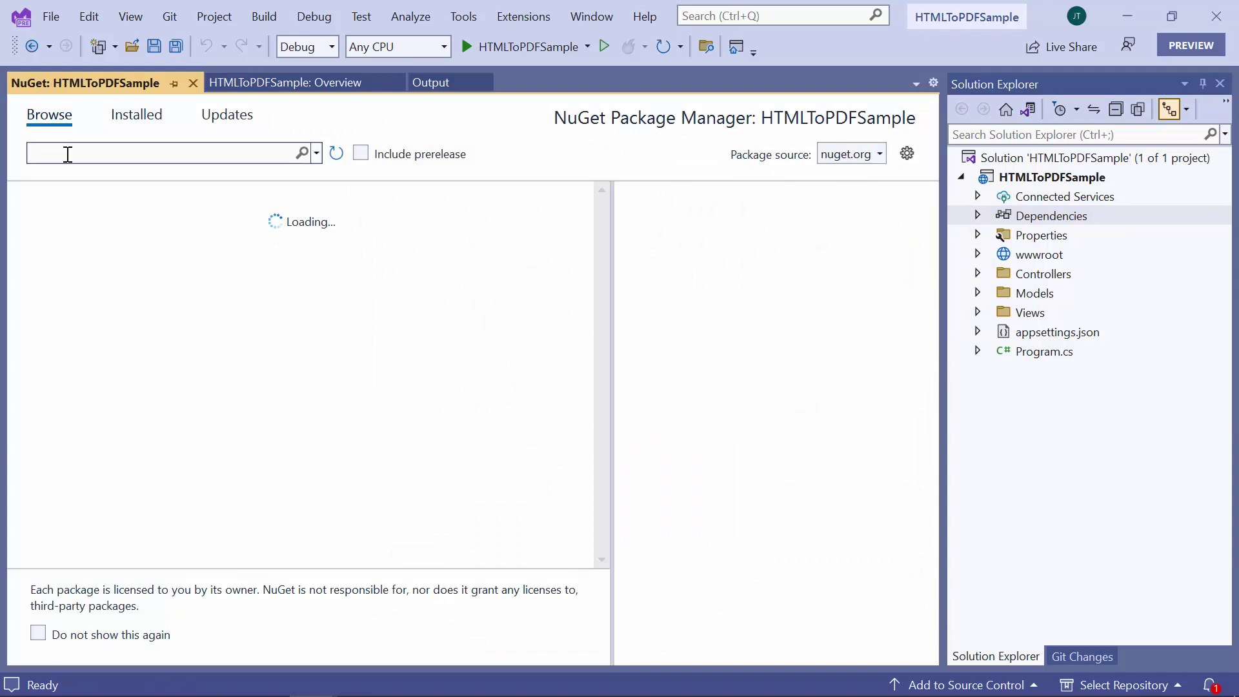
{"action": "type", "text": "s"}
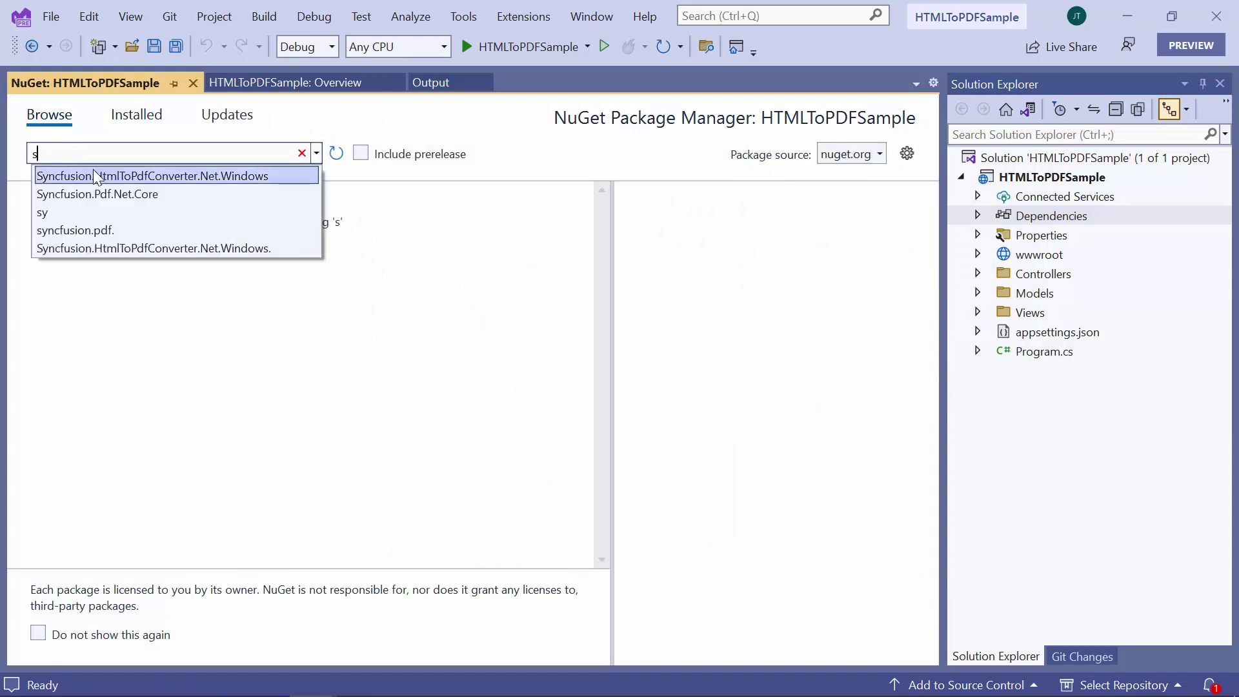
{"action": "left_click", "coordinate": [94, 176]}
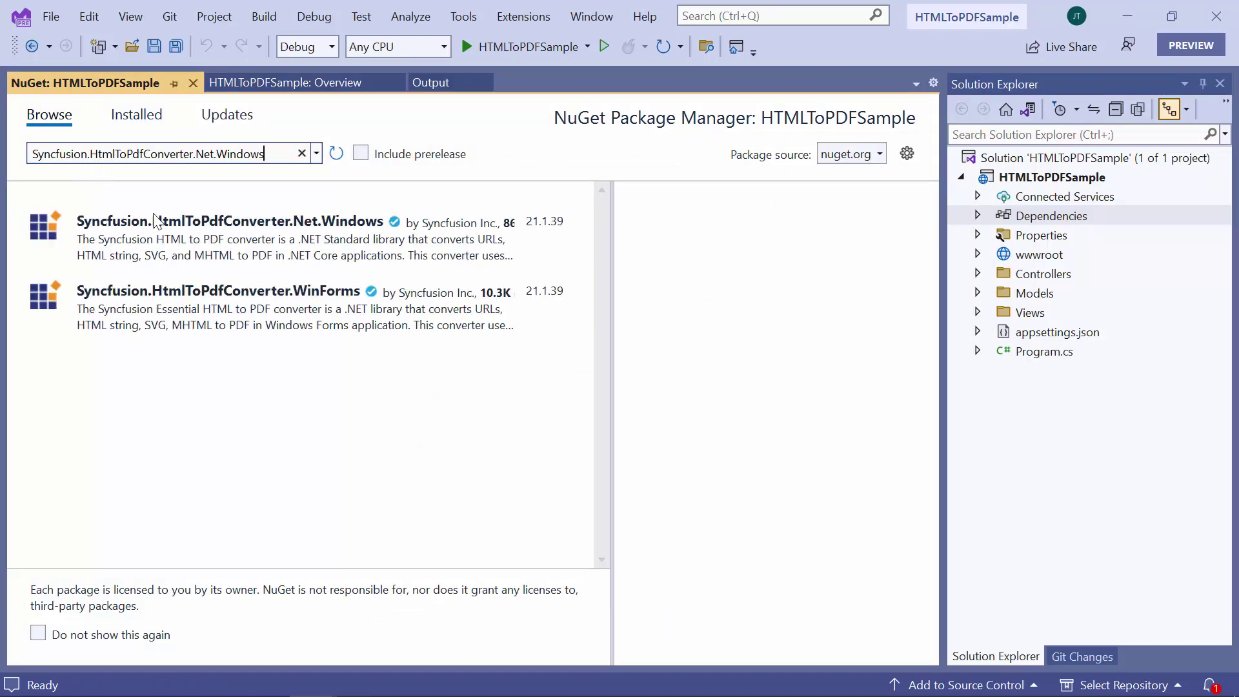
{"action": "left_click", "coordinate": [189, 235]}
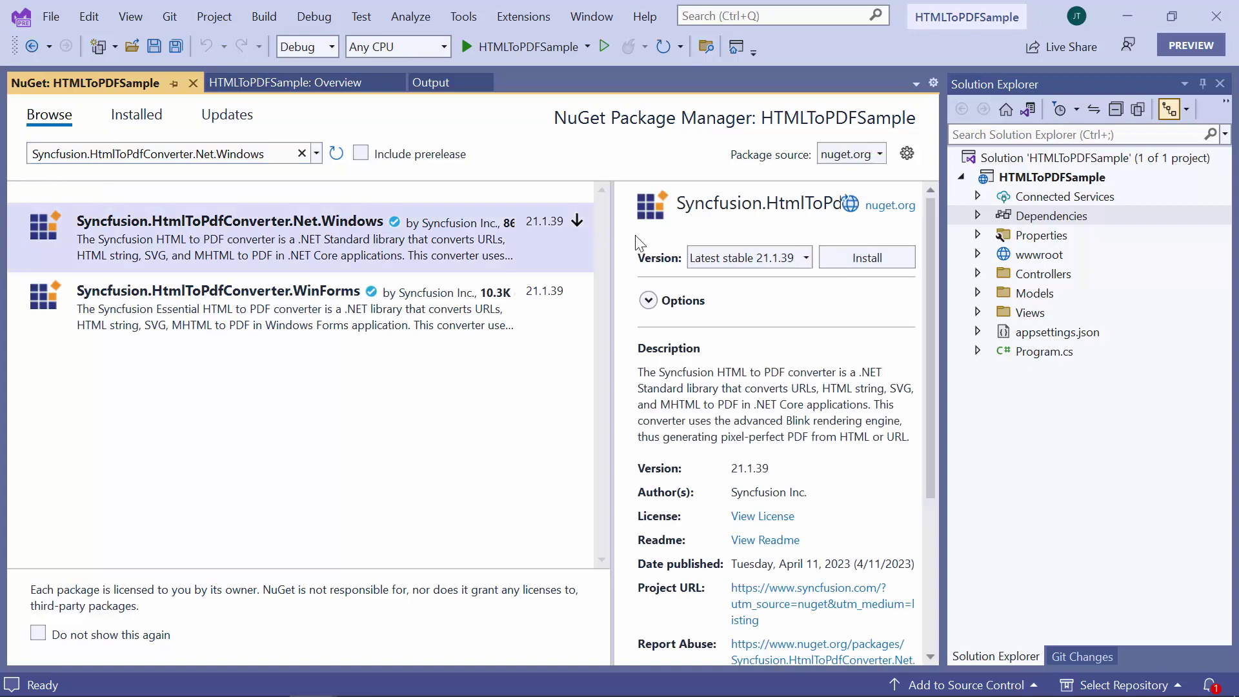
{"action": "left_click", "coordinate": [857, 261]}
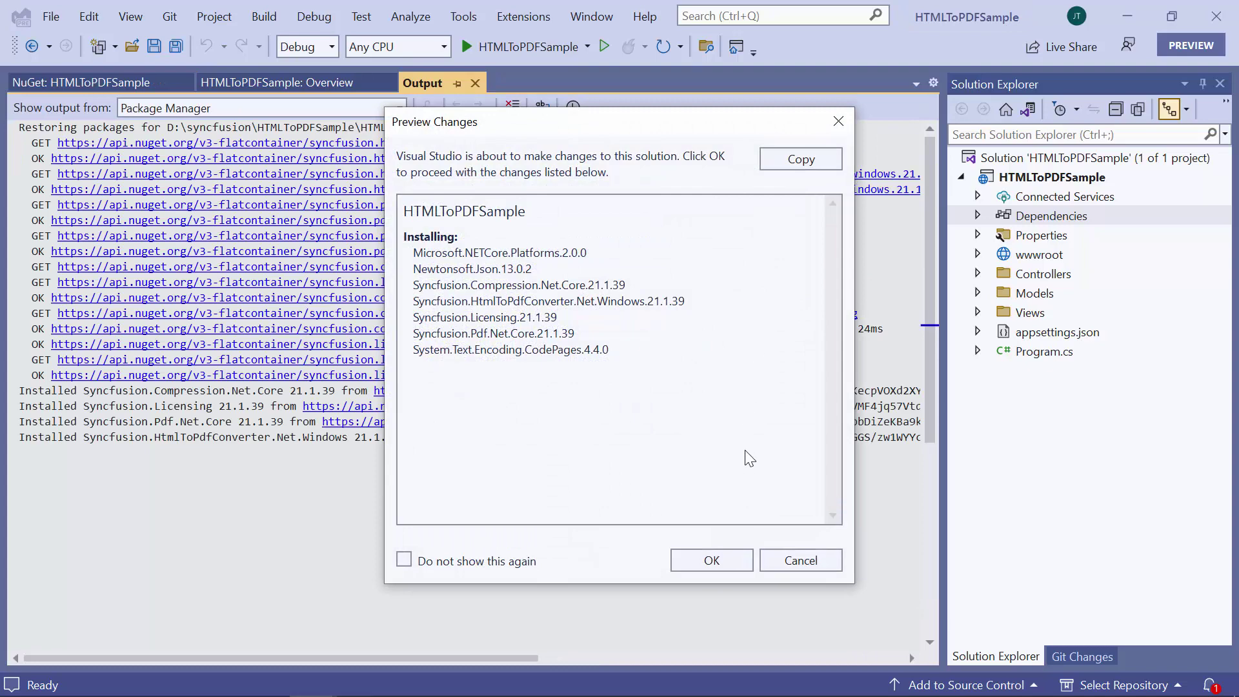
{"action": "left_click", "coordinate": [725, 558]}
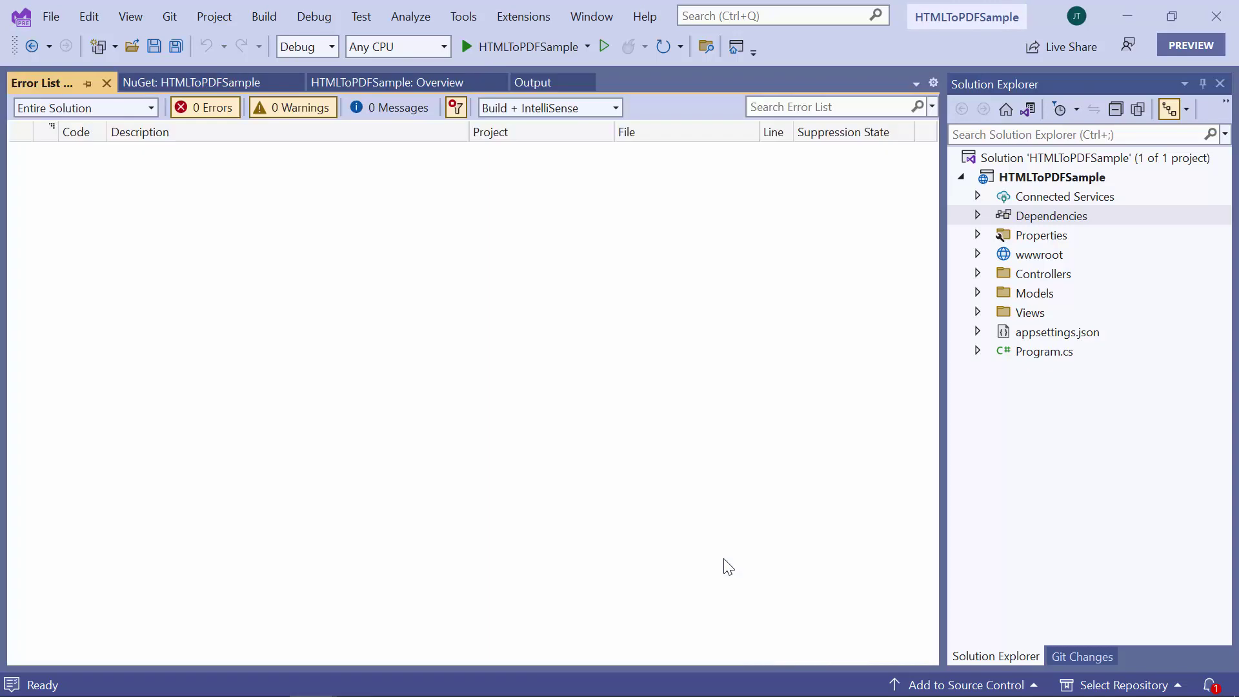
Switch to Program.cs and make room on a new line at the top of Main
{"action": "left_click", "coordinate": [702, 283]}
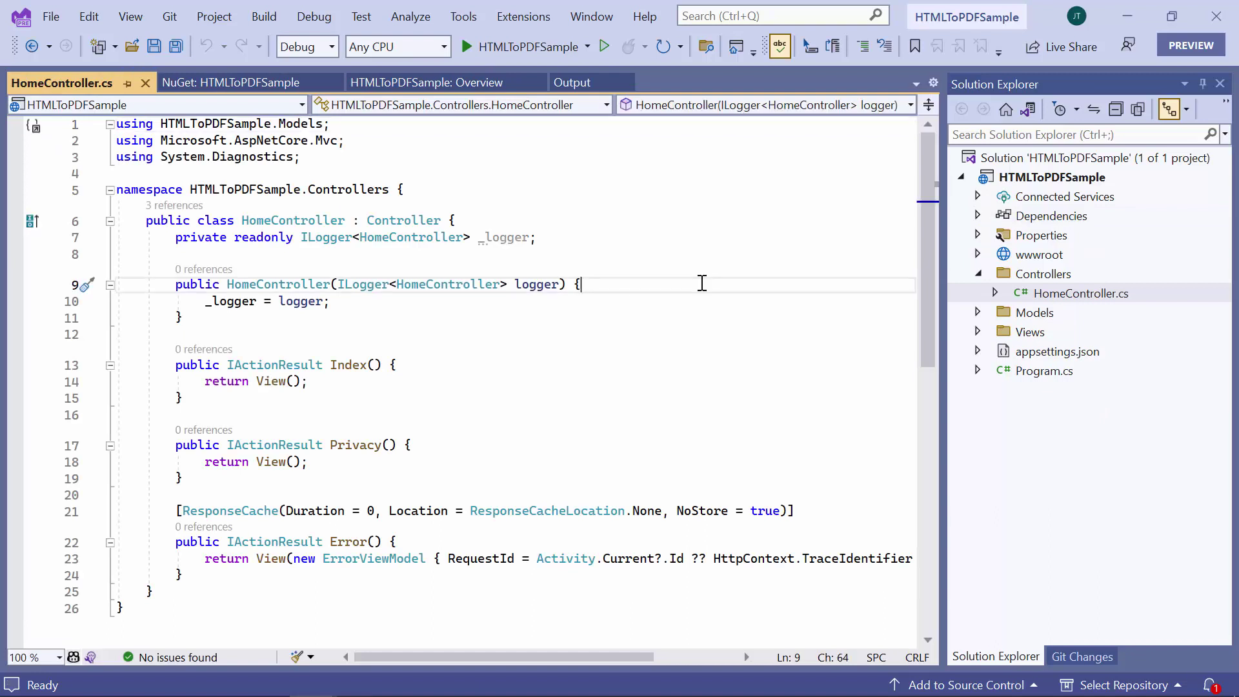
{"action": "key", "text": "Up"}
{"action": "key", "text": "Up"}
{"action": "key", "text": "Up"}
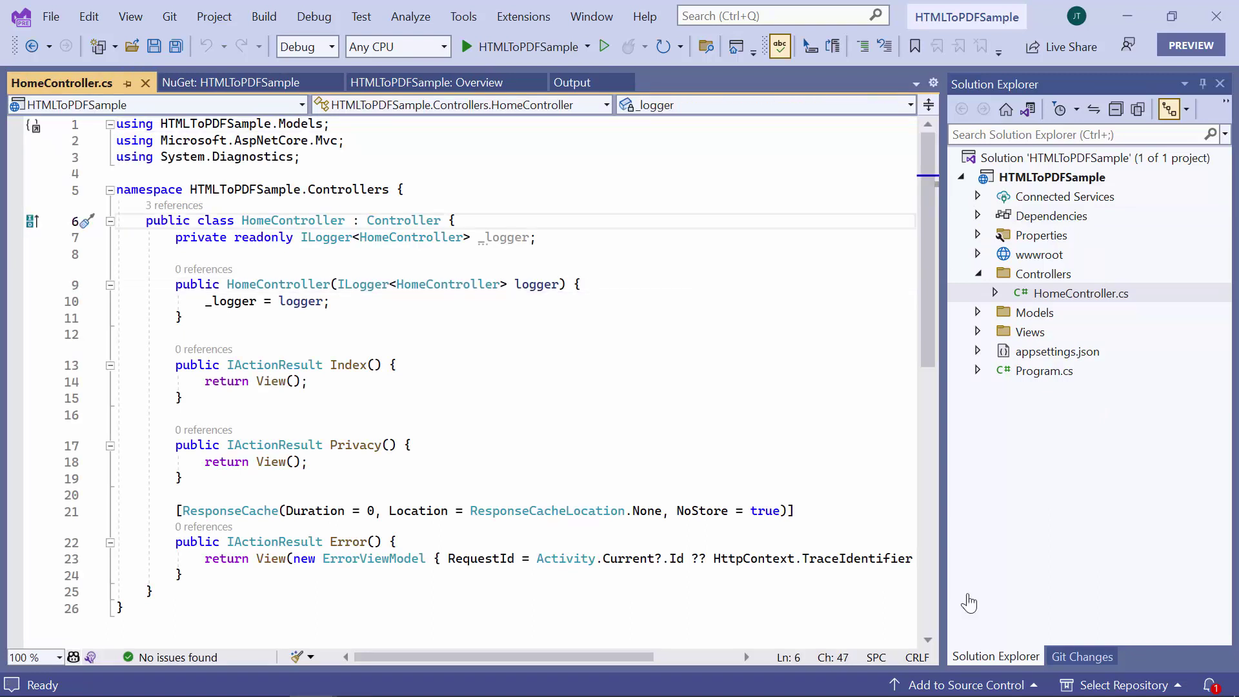
{"action": "left_click", "coordinate": [1045, 374]}
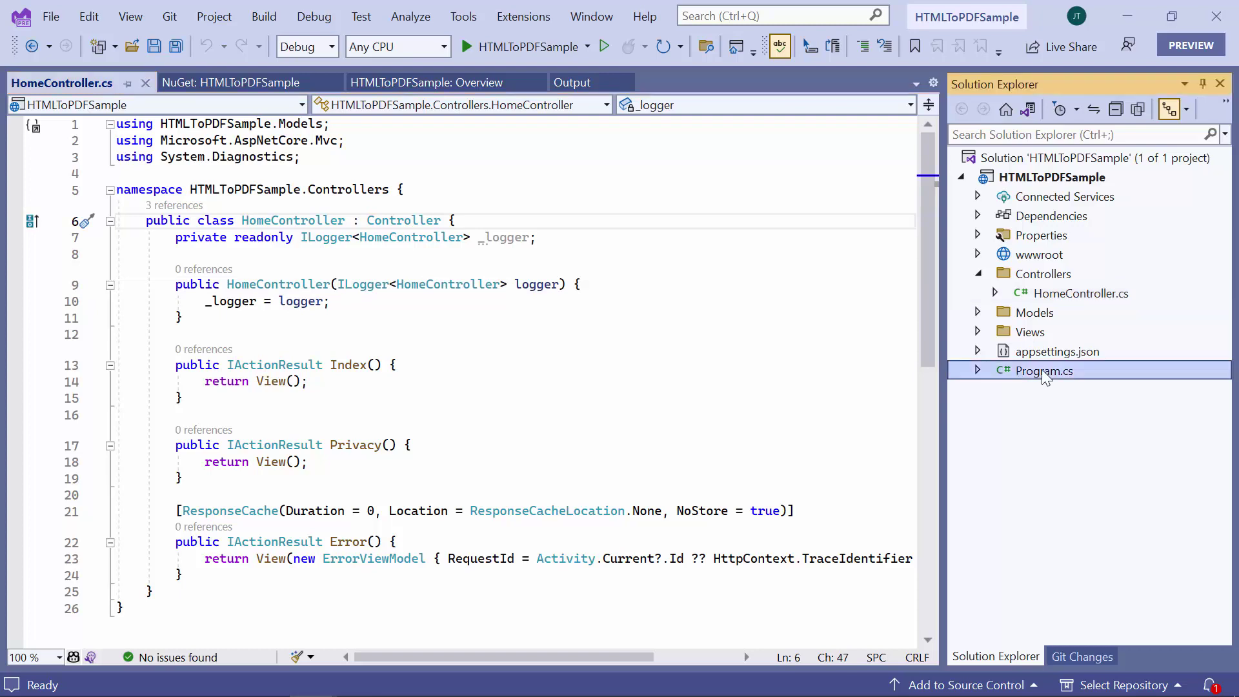
{"action": "double_click", "coordinate": [1046, 374]}
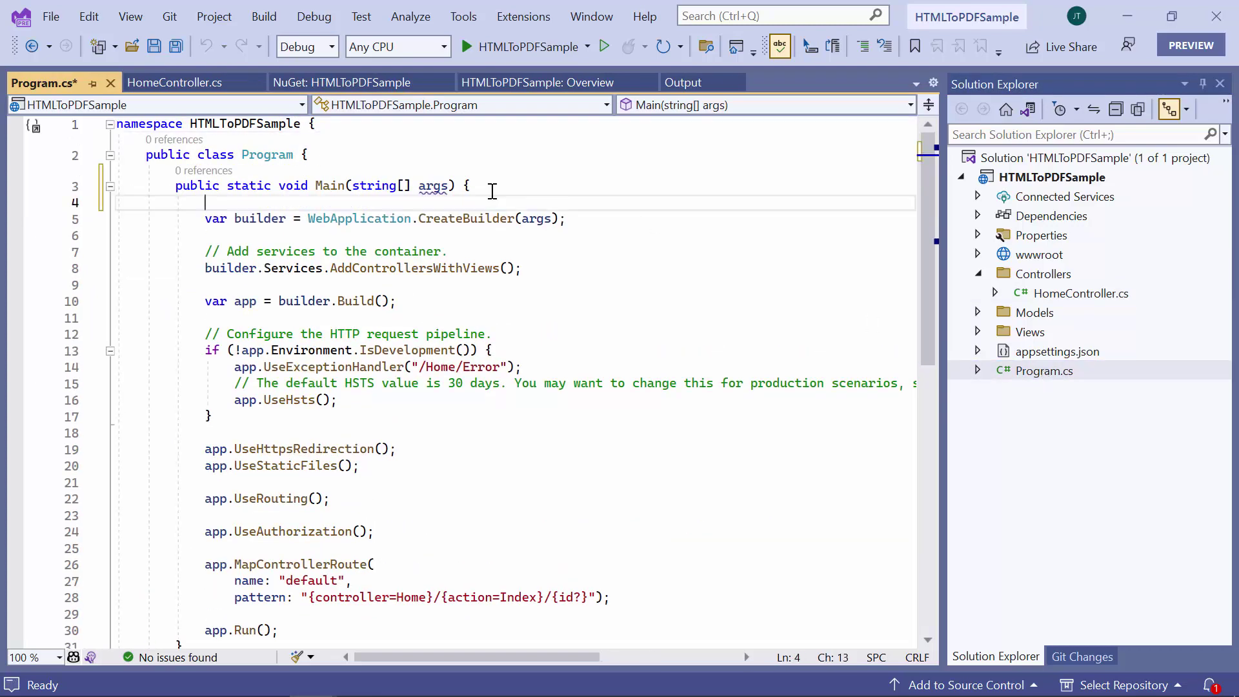
{"action": "left_click", "coordinate": [492, 187]}
{"action": "key", "text": "Return"}
{"action": "type", "text": "Syncfusion.Licensing."}
Add SyncfusionLicenseProvider.RegisterLicense with the pasted license key and save Program.cs
{"action": "key", "text": "Down"}
{"action": "key", "text": "Down"}
{"action": "key", "text": "Down"}
{"action": "key", "text": "Down"}
{"action": "key", "text": "Tab"}
{"action": "type", "text": ".re"}
{"action": "key", "text": "Tab"}
{"action": "type", "text": "("}
{"action": "key", "text": "ctrl+v"}
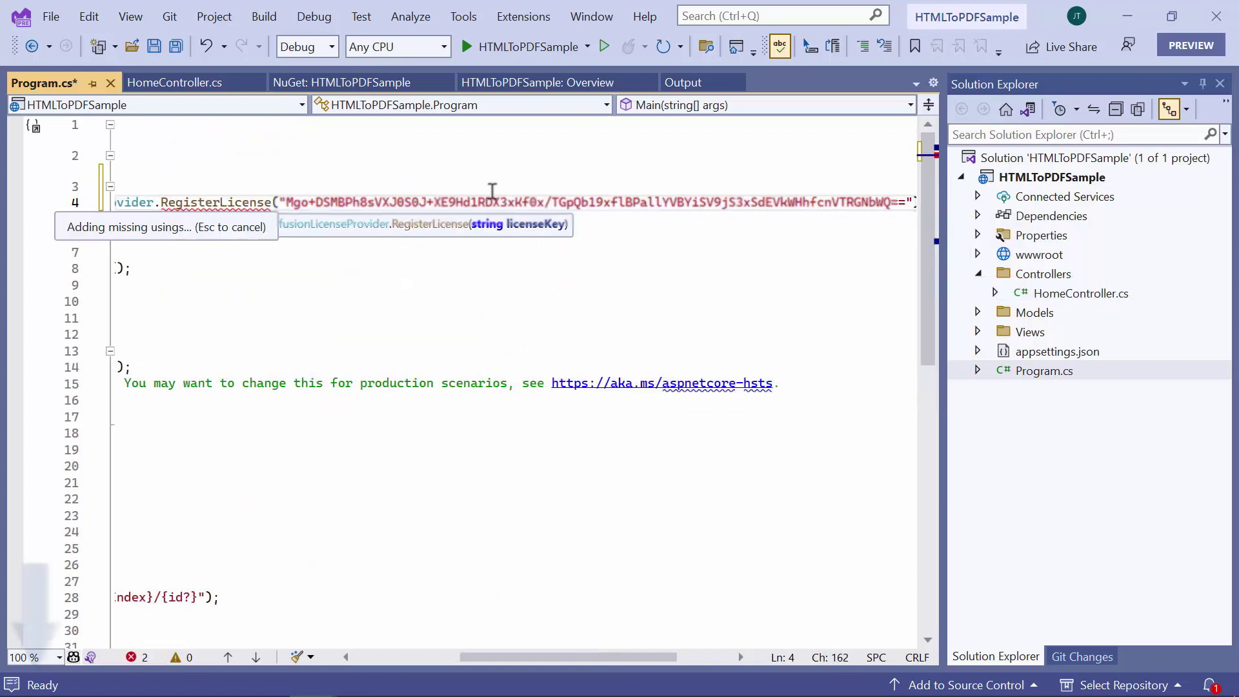
{"action": "type", "text": ";"}
{"action": "left_click", "coordinate": [480, 193]}
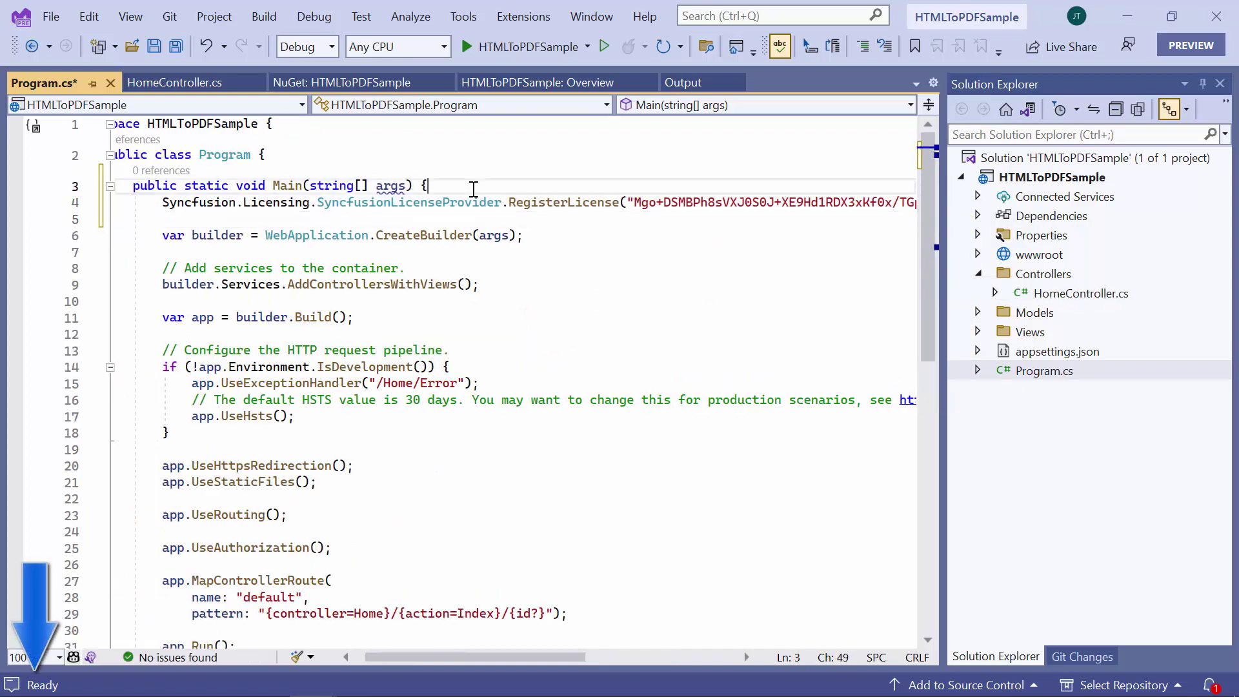
{"action": "left_click", "coordinate": [515, 213]}
{"action": "key", "text": "ctrl+s"}
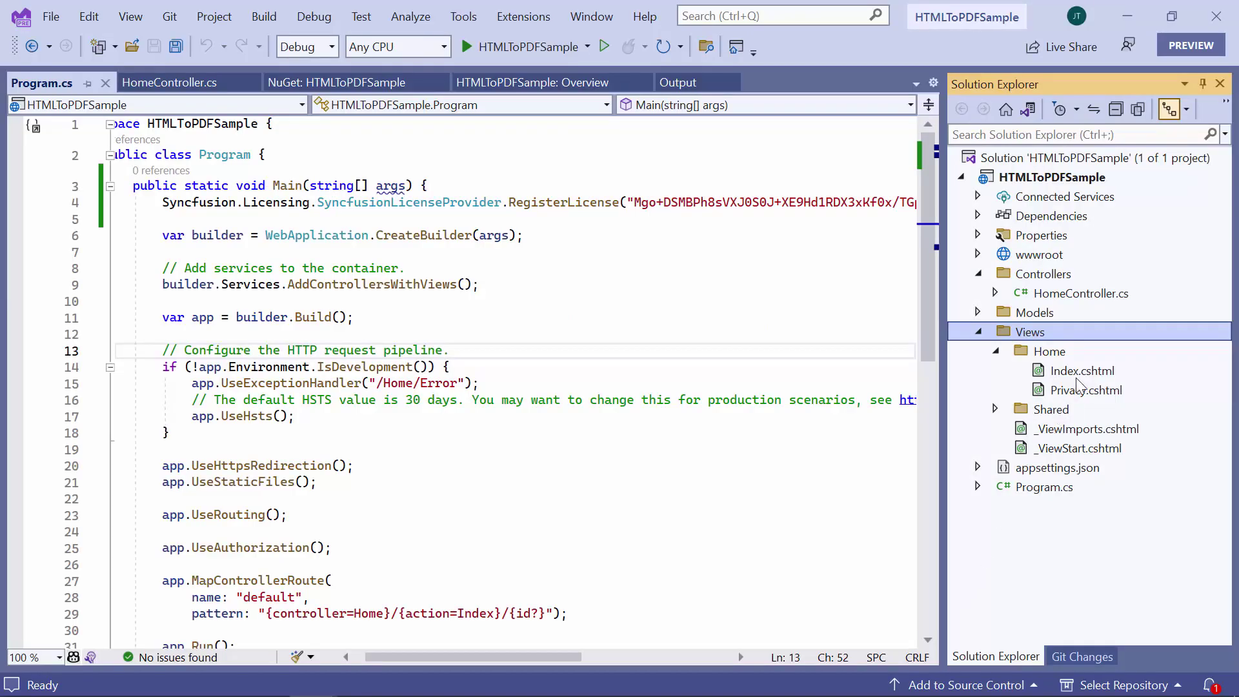
Clear the default welcome and title markup from Views/Home/Index.cshtml
{"action": "left_click", "coordinate": [1081, 373]}
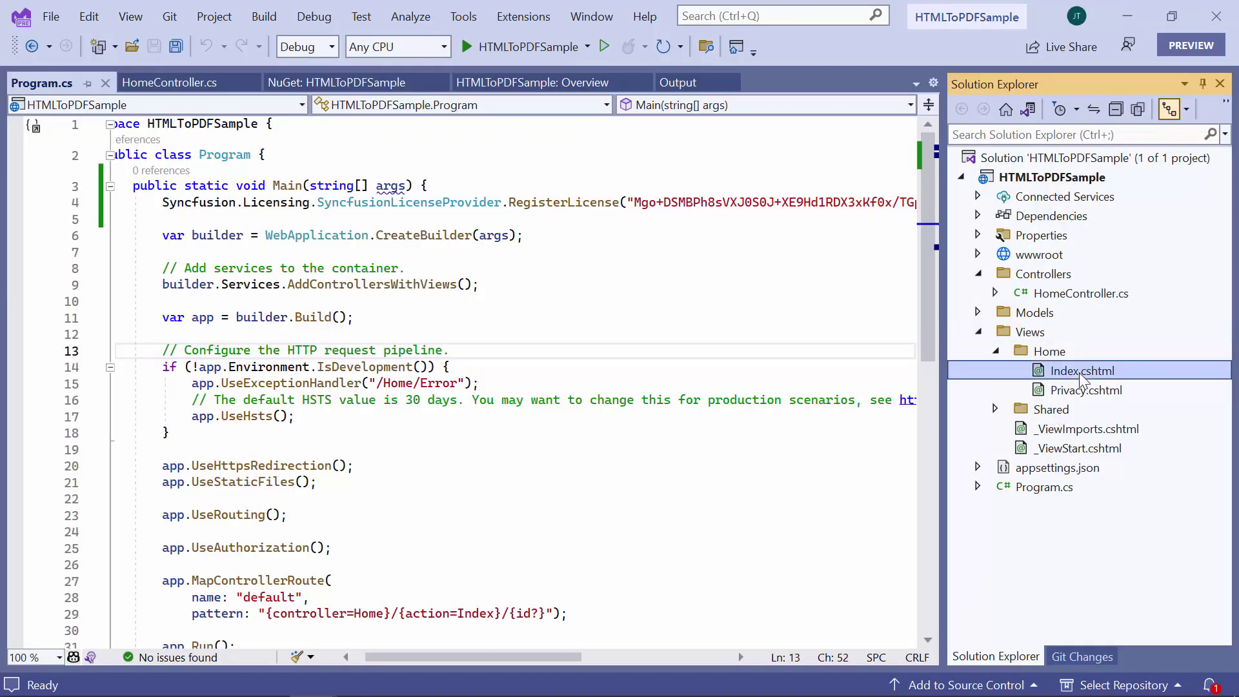
{"action": "double_click", "coordinate": [1081, 376]}
{"action": "left_click", "coordinate": [156, 220]}
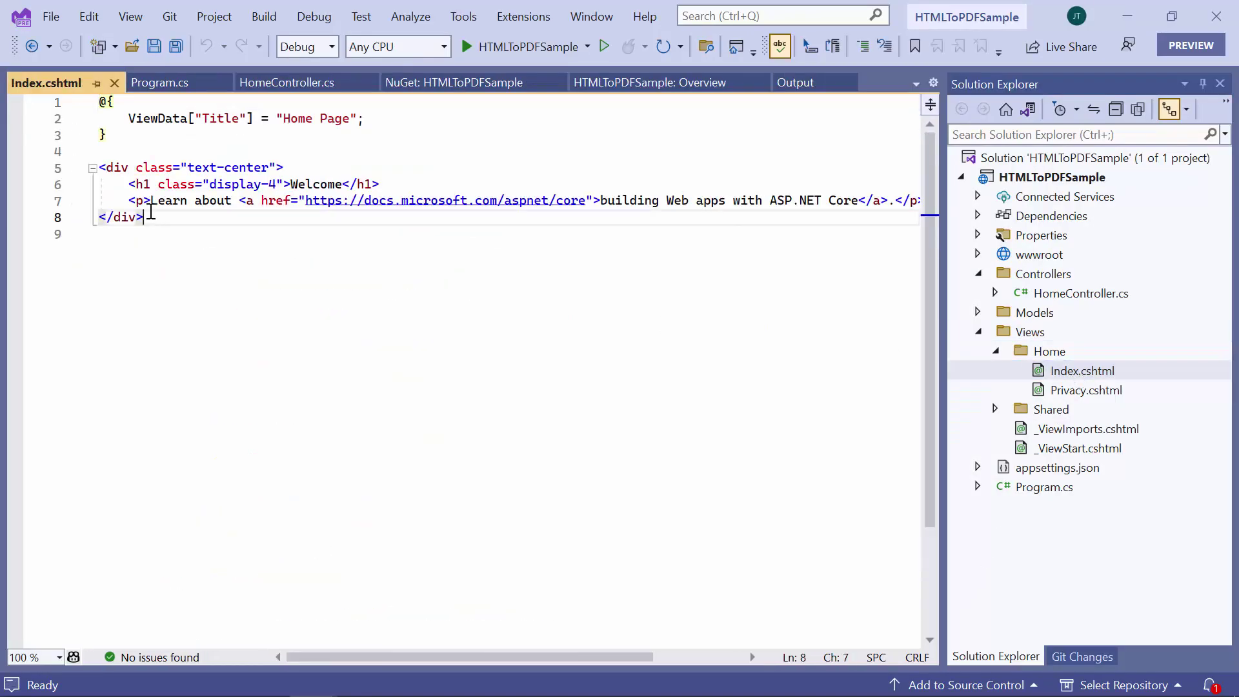
{"action": "key", "text": "shift+Up"}
{"action": "key", "text": "shift+Up"}
{"action": "key", "text": "shift+Up"}
{"action": "key", "text": "shift+Home"}
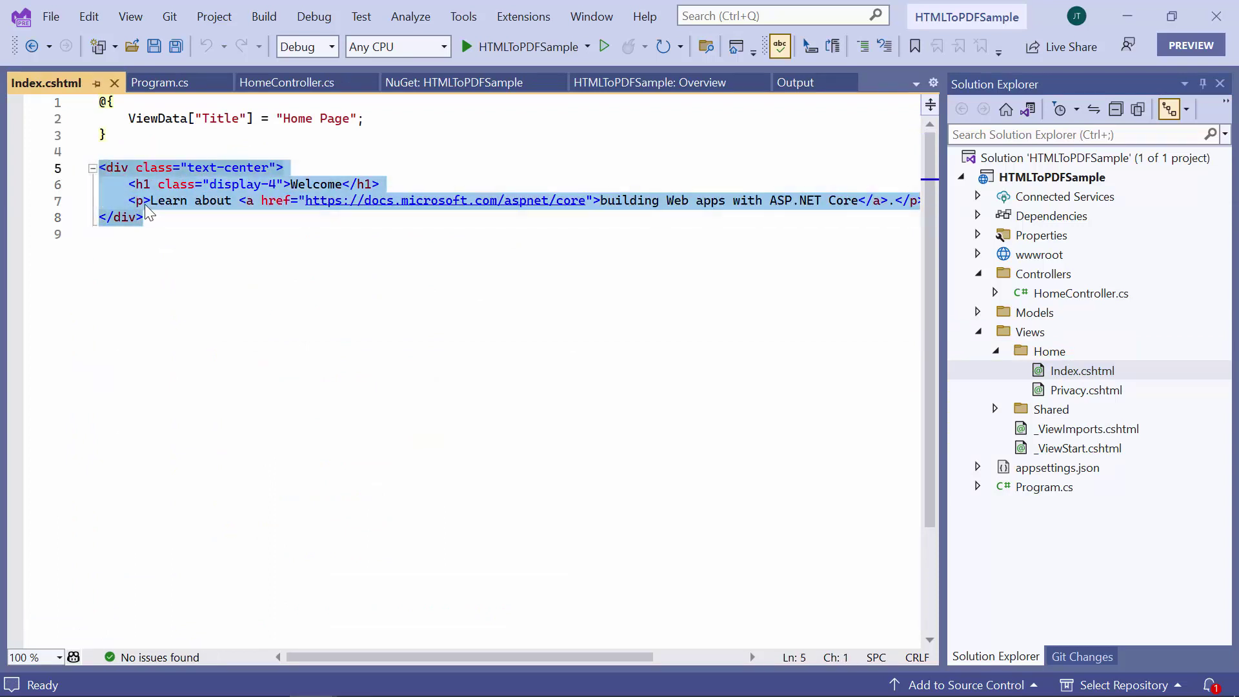
{"action": "key", "text": "Delete"}
{"action": "key", "text": "ctrl+Home"}
{"action": "key", "text": "shift+Down"}
{"action": "key", "text": "shift+Down"}
{"action": "key", "text": "shift+Down"}
{"action": "key", "text": "Delete"}
{"action": "key", "text": "ctrl+s"}
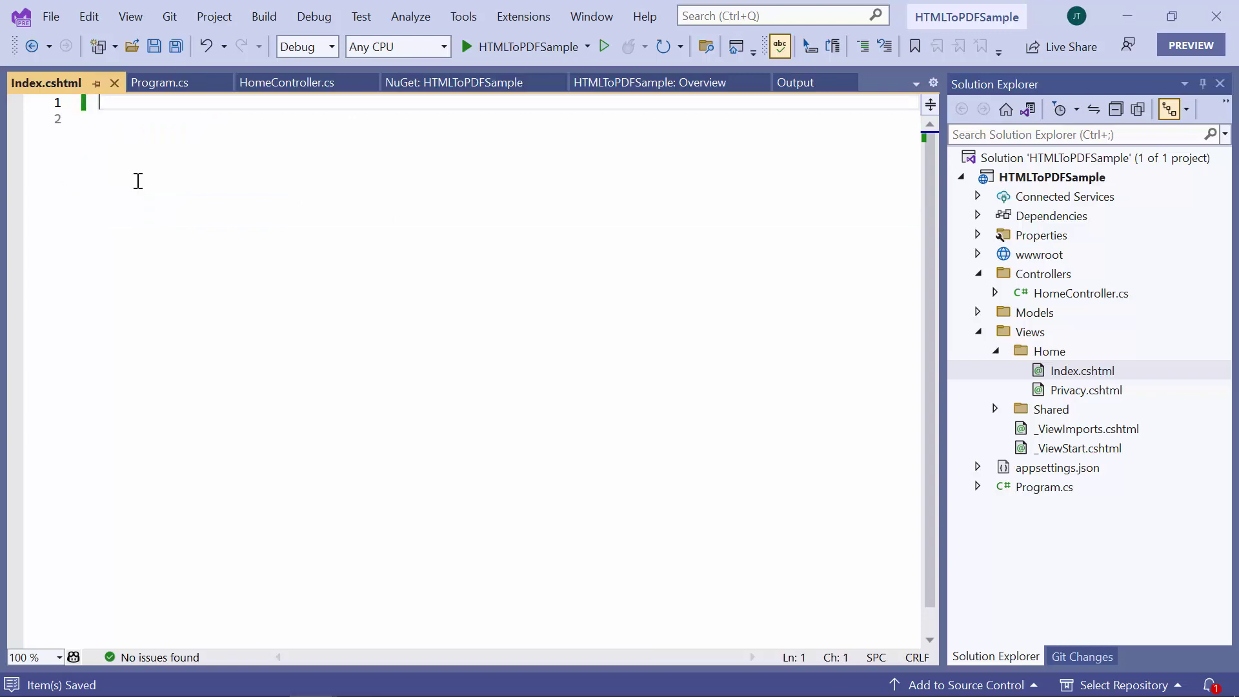
Paste the accordion markup with the Convert HTML to PDF form and save Index.cshtml
{"action": "key", "text": "ctrl+v"}
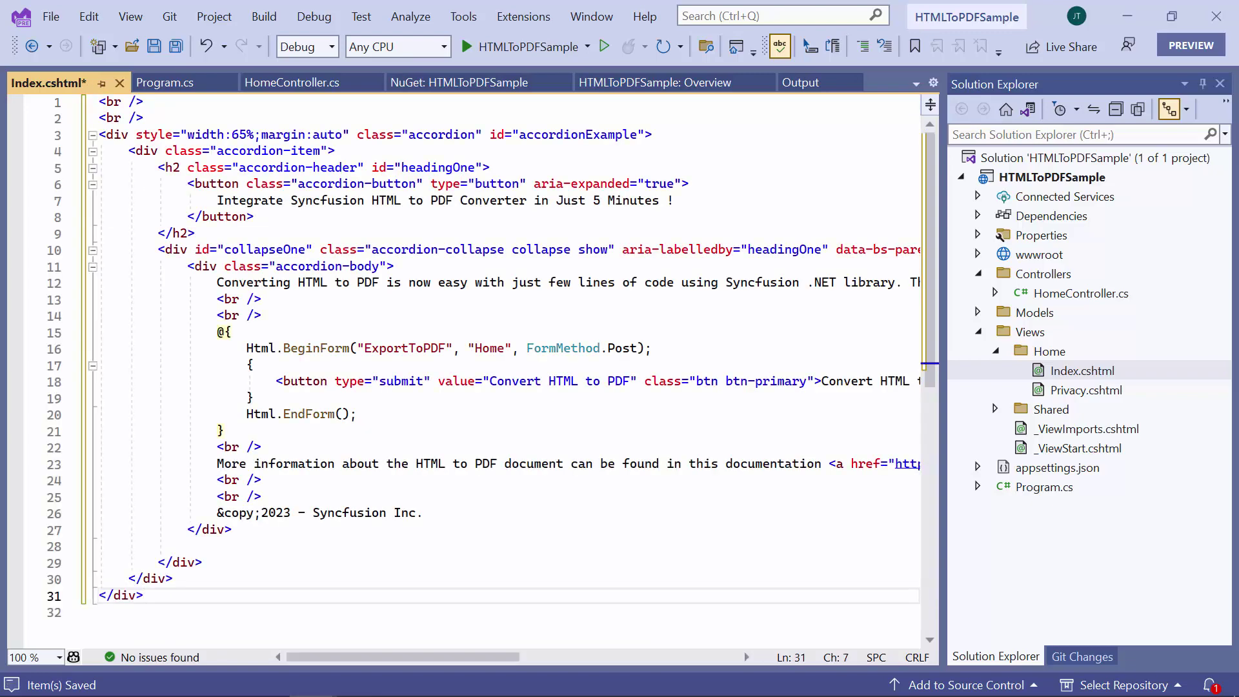
{"action": "key", "text": "ctrl+s"}
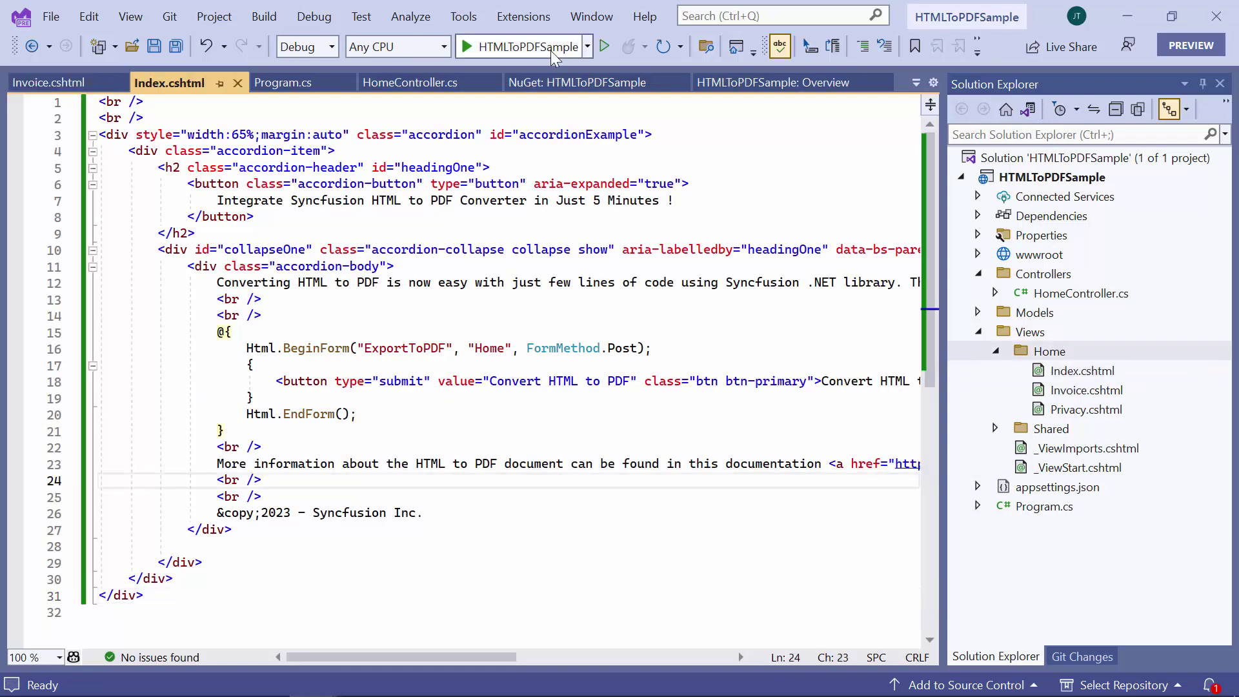
Run the HTMLToPDFSample app to view the invoice page in Chrome
{"action": "left_click", "coordinate": [551, 53]}
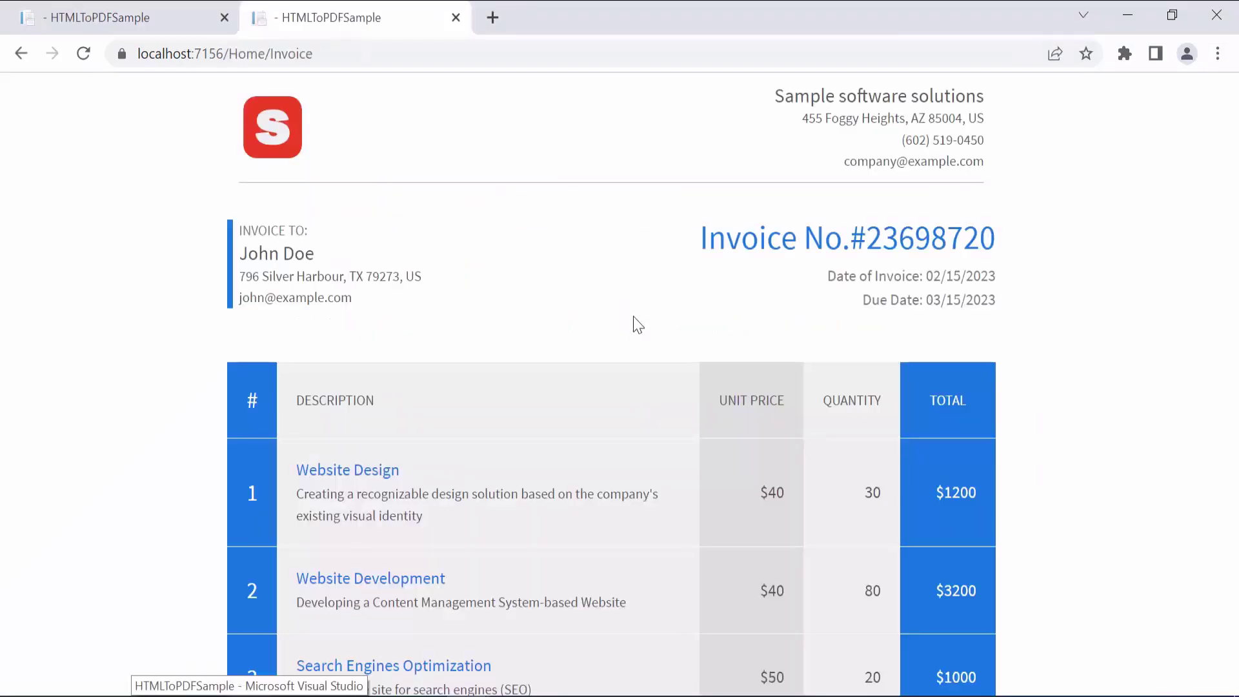
{"action": "scroll", "coordinate": [632, 319], "scroll_direction": "down", "scroll_amount": 1}
{"action": "scroll", "coordinate": [632, 324], "scroll_direction": "down", "scroll_amount": 3}
{"action": "scroll", "coordinate": [631, 324], "scroll_direction": "down", "scroll_amount": 2}
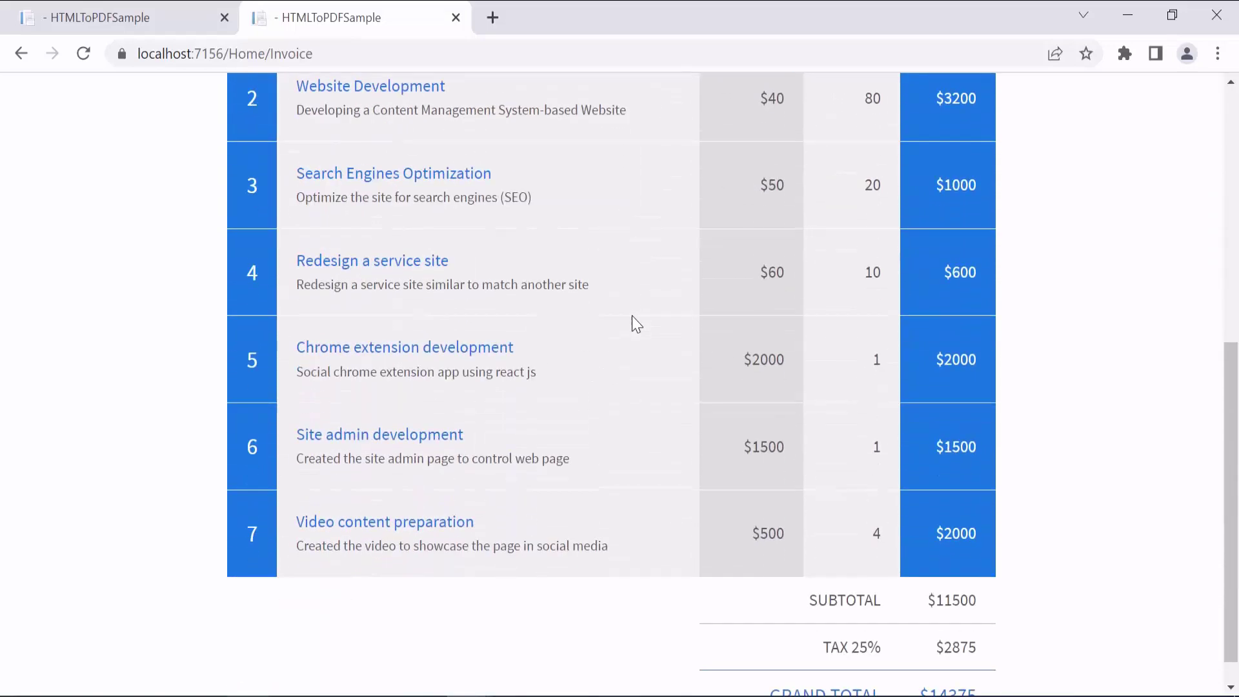
{"action": "scroll", "coordinate": [632, 325], "scroll_direction": "up", "scroll_amount": 2}
{"action": "scroll", "coordinate": [632, 316], "scroll_direction": "up", "scroll_amount": 4}
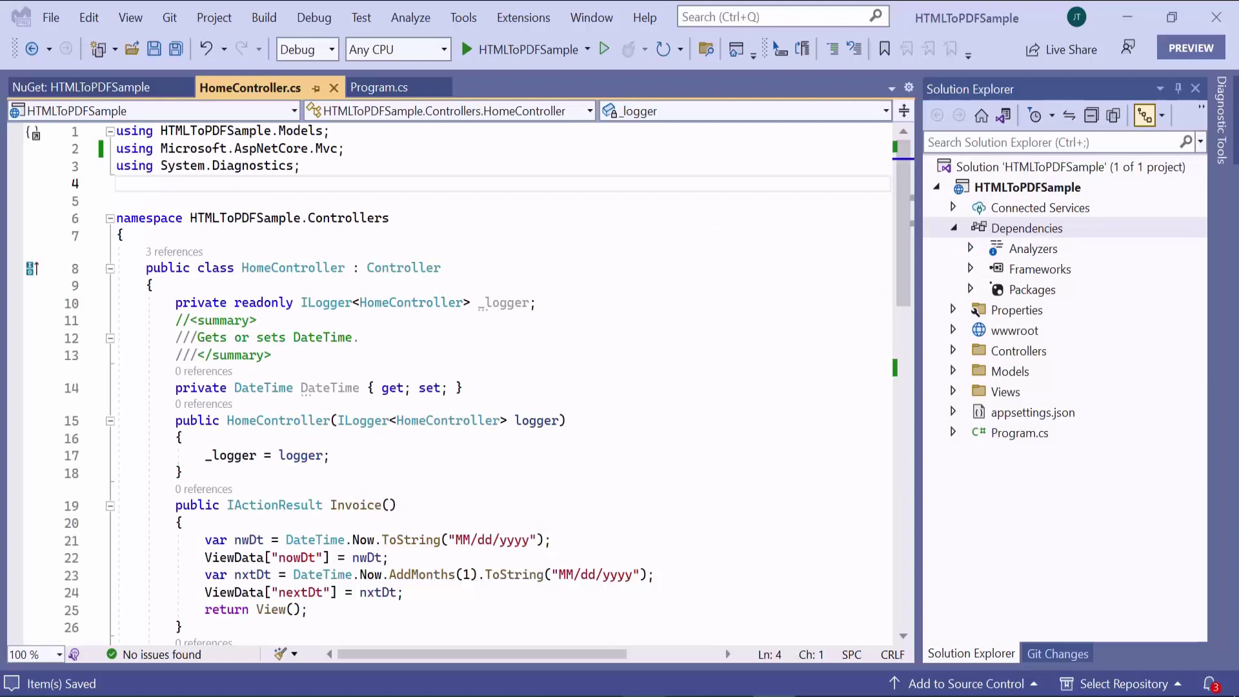
{"action": "type", "text": "using sy"}
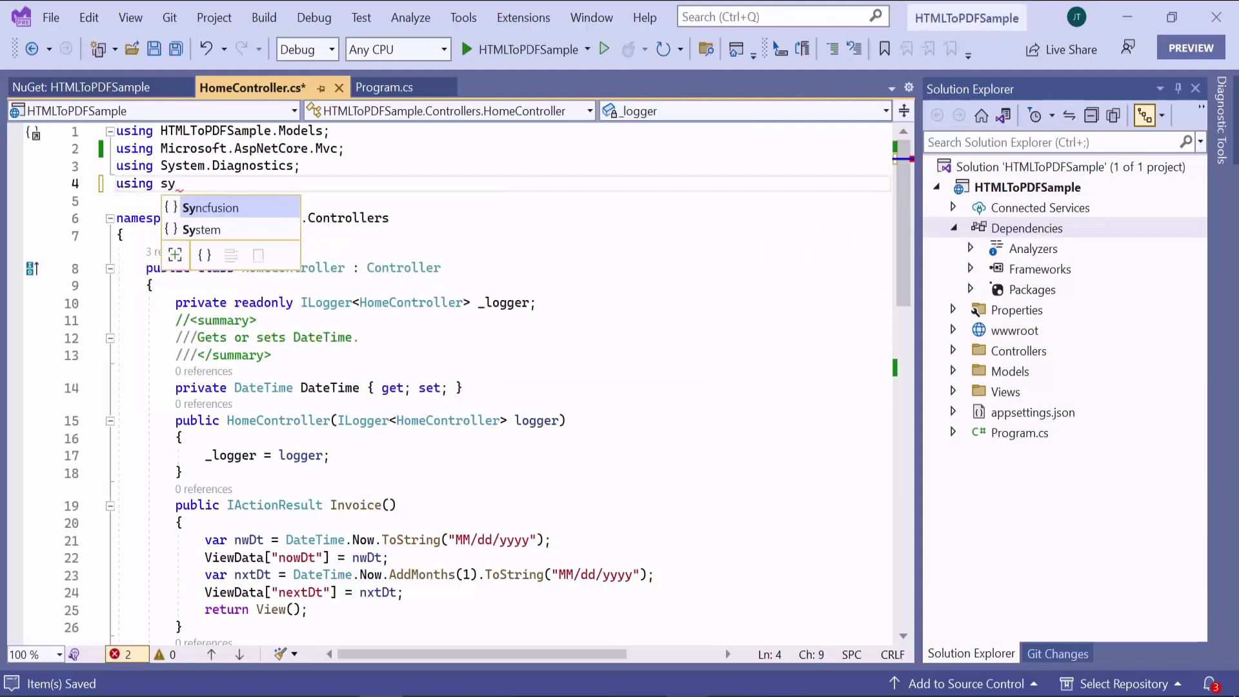
{"action": "type", "text": ".Ht;"}
Add 'using Syncfusion.HtmlConverter;' at the top of HomeController.cs
{"action": "key", "text": "Return"}
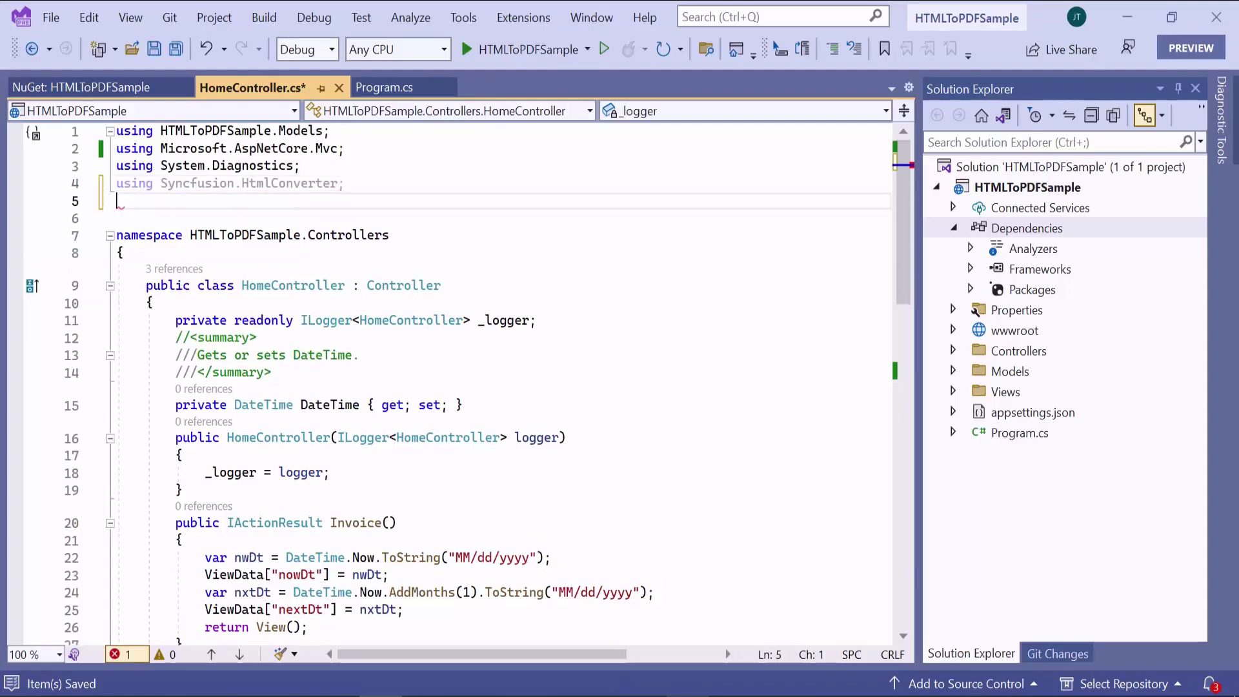
{"action": "type", "text": "using sy.P;"}
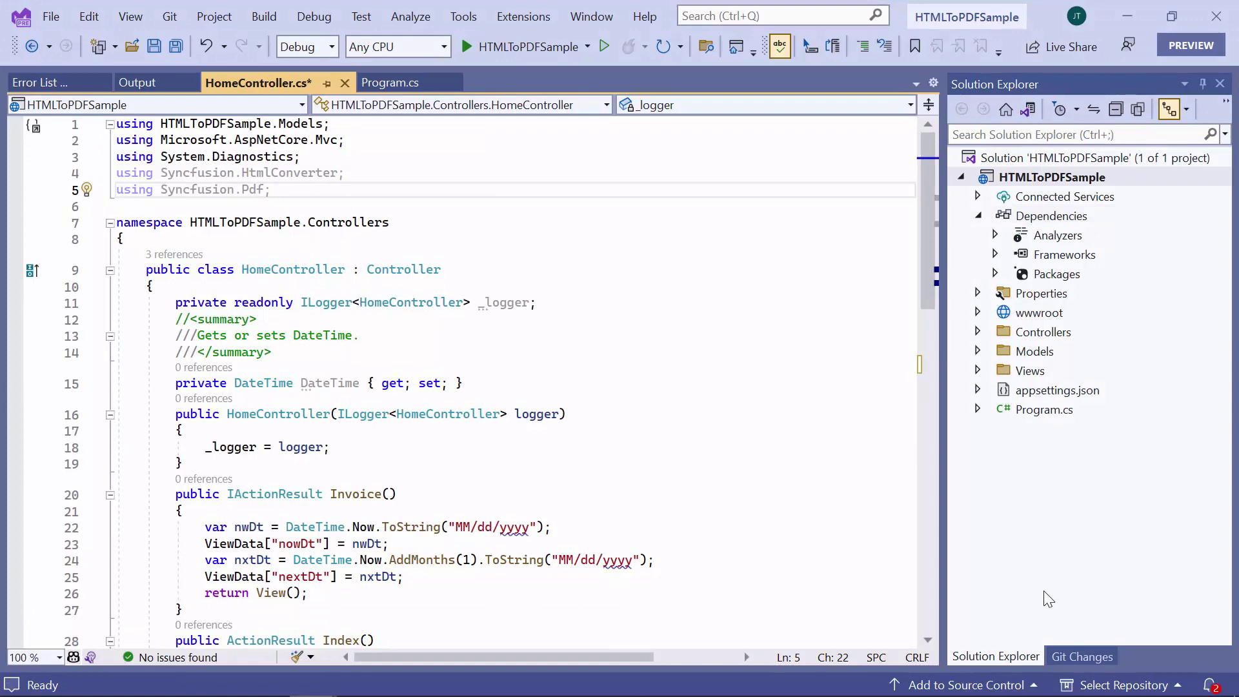
{"action": "scroll", "coordinate": [871, 567], "scroll_direction": "down", "scroll_amount": 2}
{"action": "scroll", "coordinate": [871, 568], "scroll_direction": "down", "scroll_amount": 2}
{"action": "scroll", "coordinate": [871, 567], "scroll_direction": "down", "scroll_amount": 5}
{"action": "scroll", "coordinate": [871, 565], "scroll_direction": "down", "scroll_amount": 1}
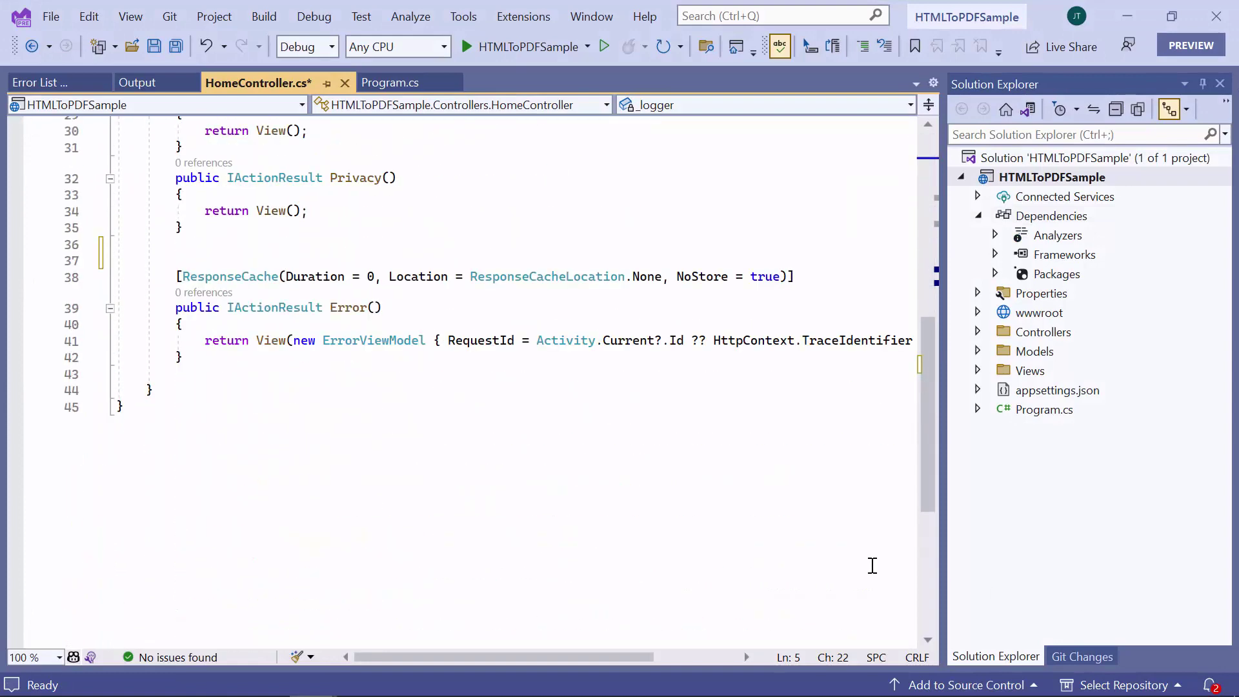
Declare the ExportToPDF IActionResult action with a new HtmlToPdfConverter instance
{"action": "left_click", "coordinate": [869, 580]}
{"action": "left_click", "coordinate": [864, 243]}
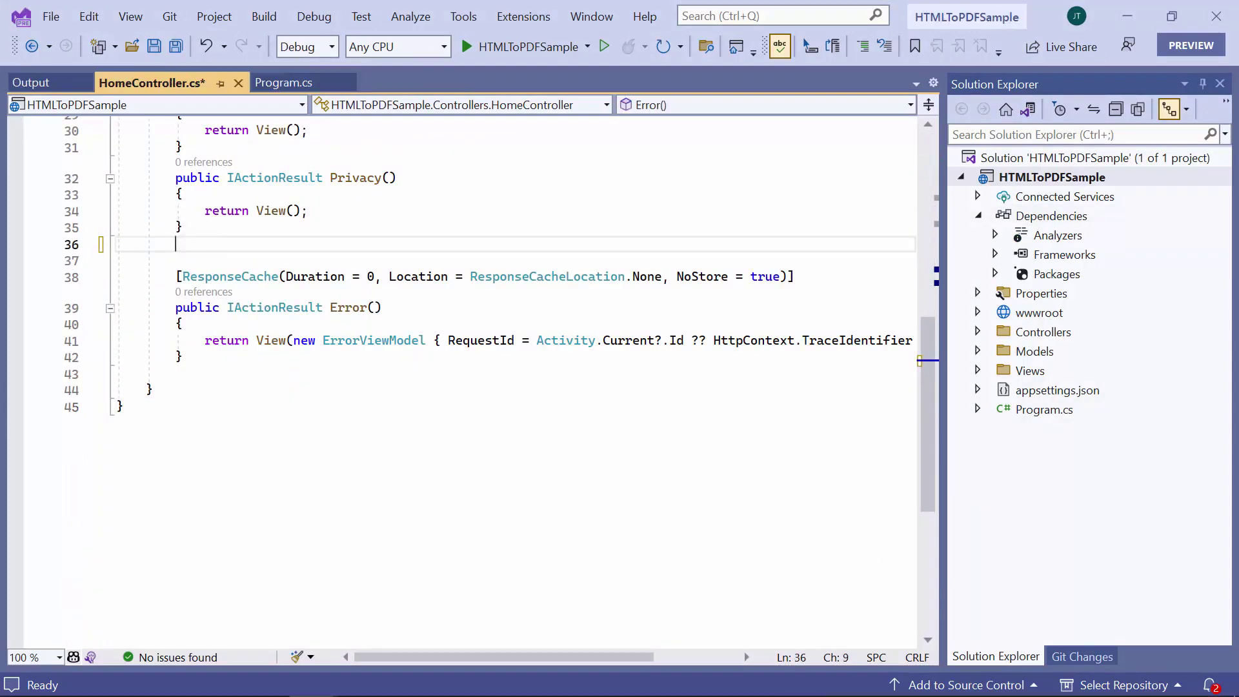
{"action": "type", "text": "public I"}
{"action": "key", "text": "Tab"}
{"action": "type", "text": "ExportToPDF() {"}
{"action": "key", "text": "Return"}
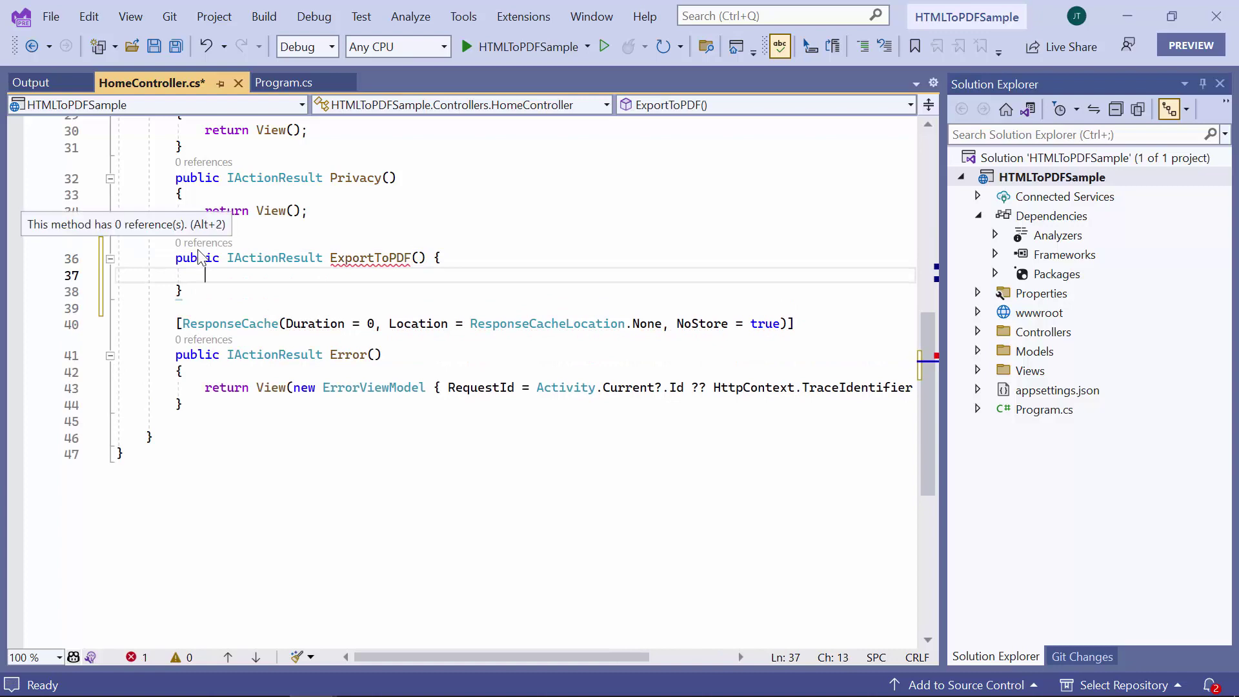
{"action": "type", "text": "htm"}
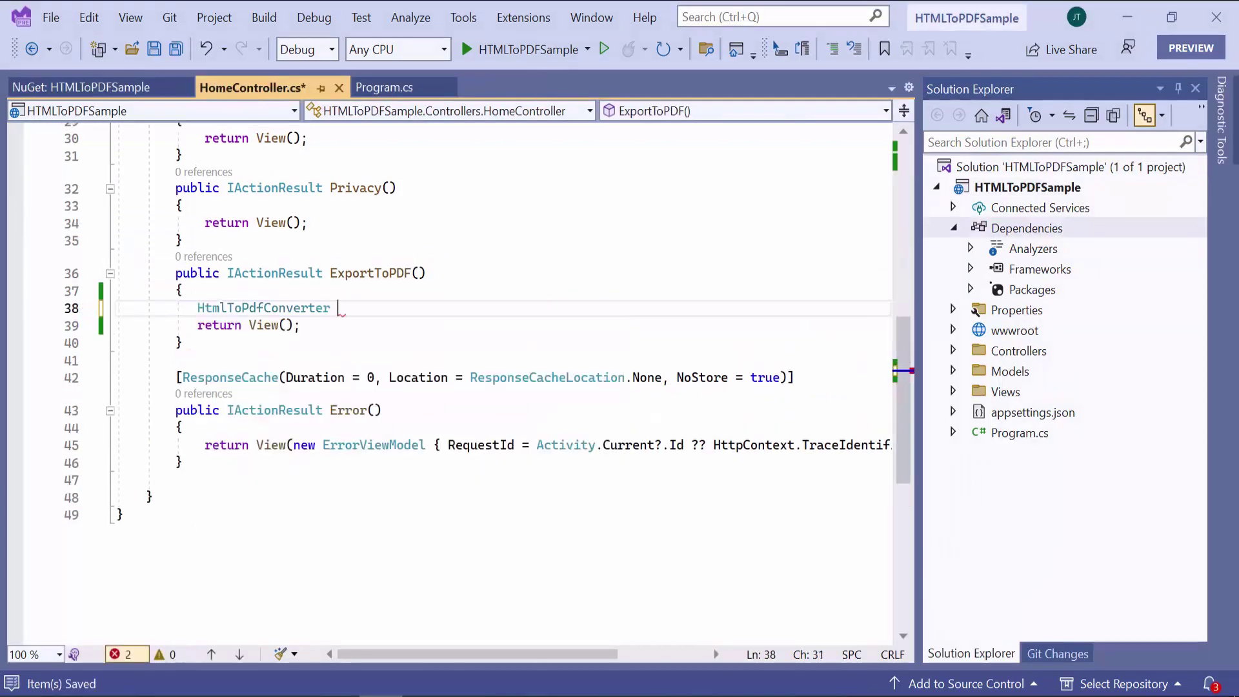
{"action": "type", "text": "con"}
{"action": "key", "text": "Tab"}
{"action": "key", "text": "Tab"}
{"action": "key", "text": "Return"}
{"action": "type", "text": "blink"}
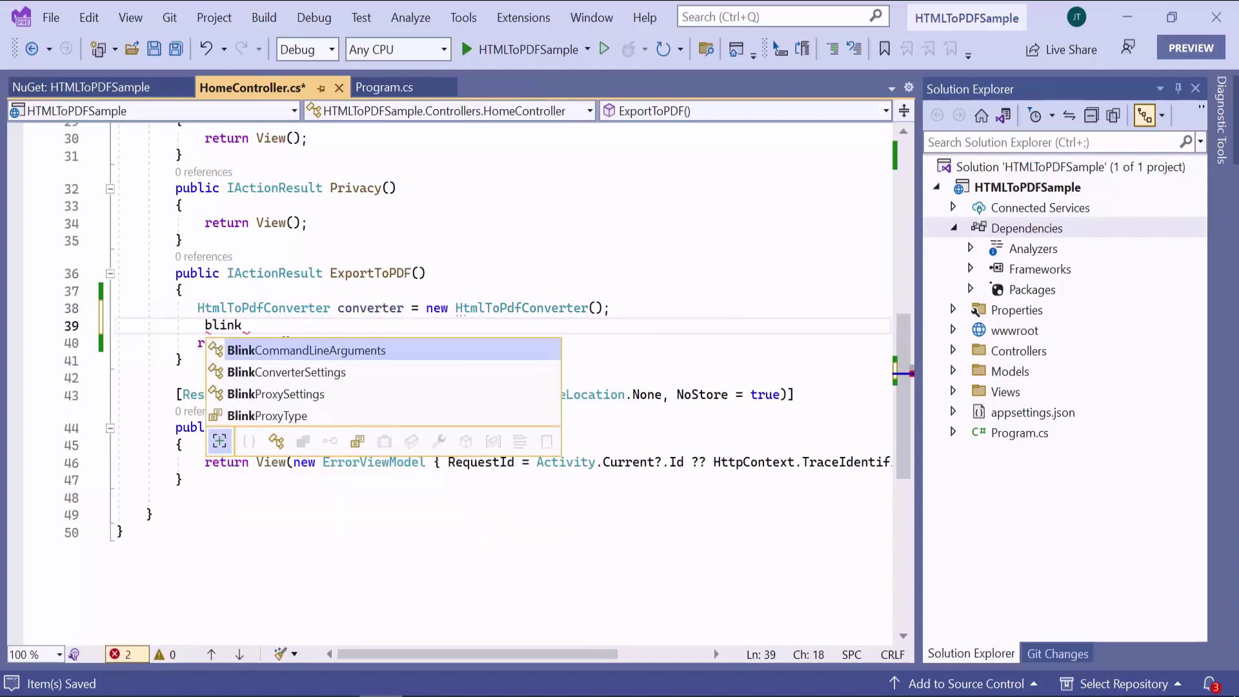
Create BlinkConverterSettings with ViewPortSize set to Syncfusion.Drawing.Size(800, 0)
{"action": "key", "text": "Down"}
{"action": "key", "text": "space"}
{"action": "key", "text": "Tab"}
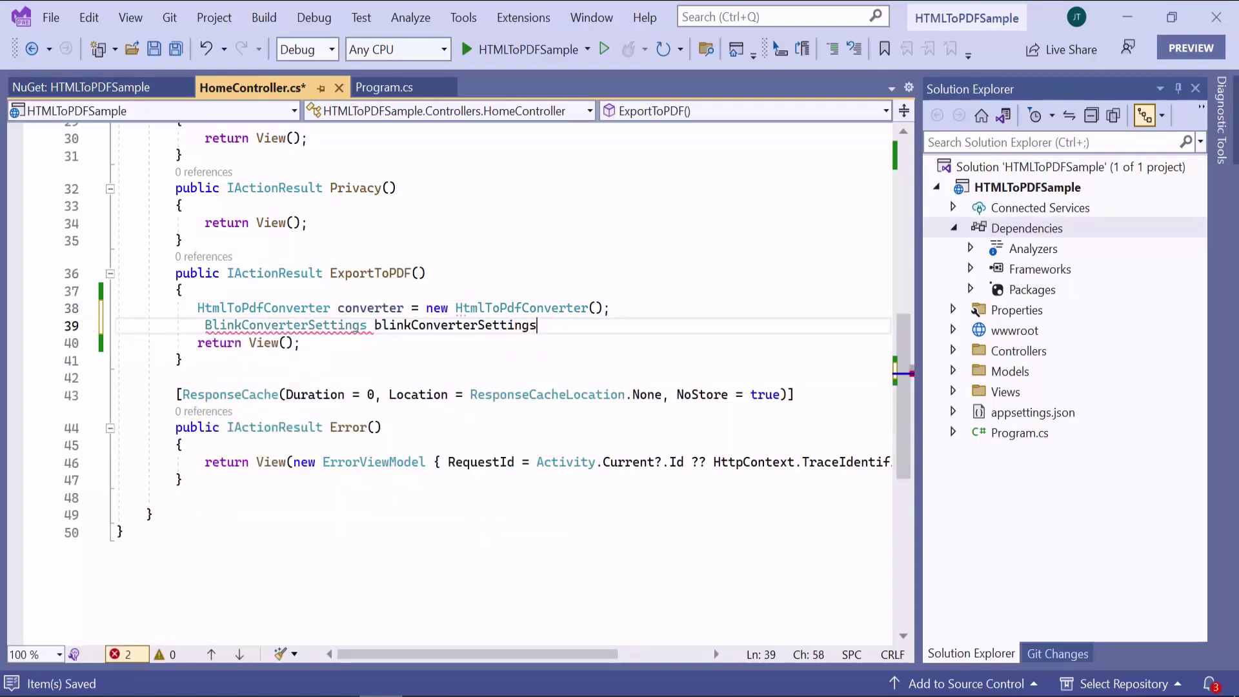
{"action": "type", "text": "=new "}
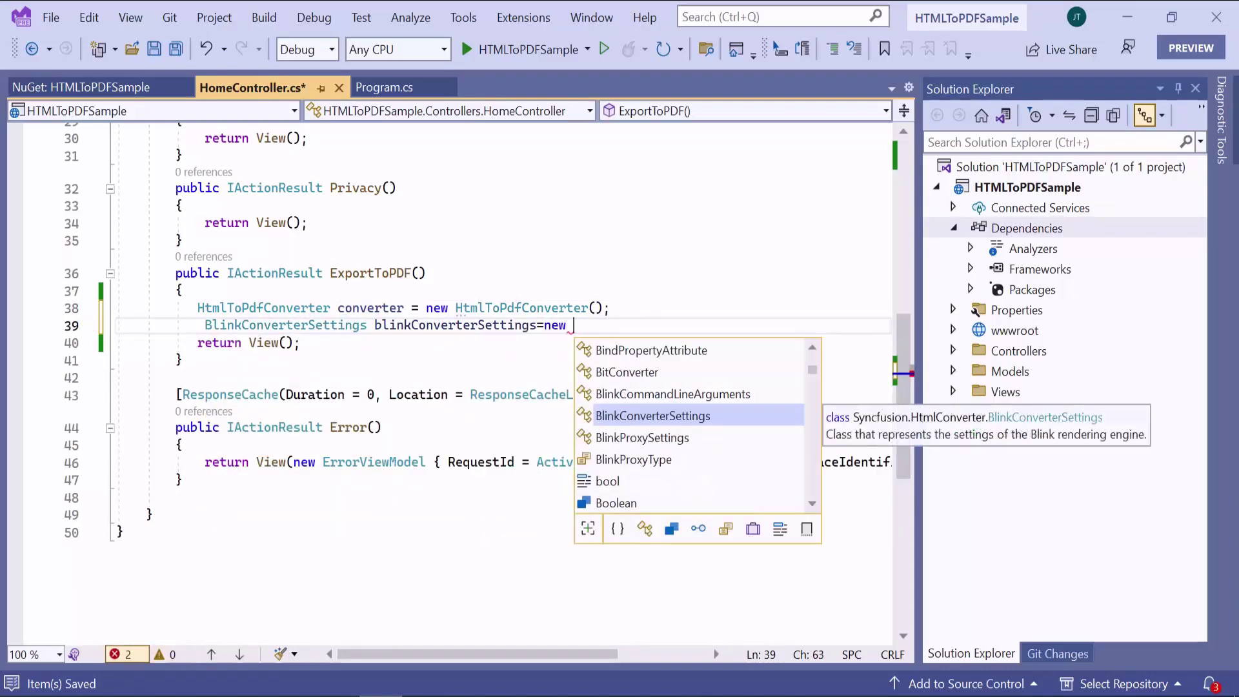
{"action": "type", "text": "();"}
{"action": "key", "text": "Return"}
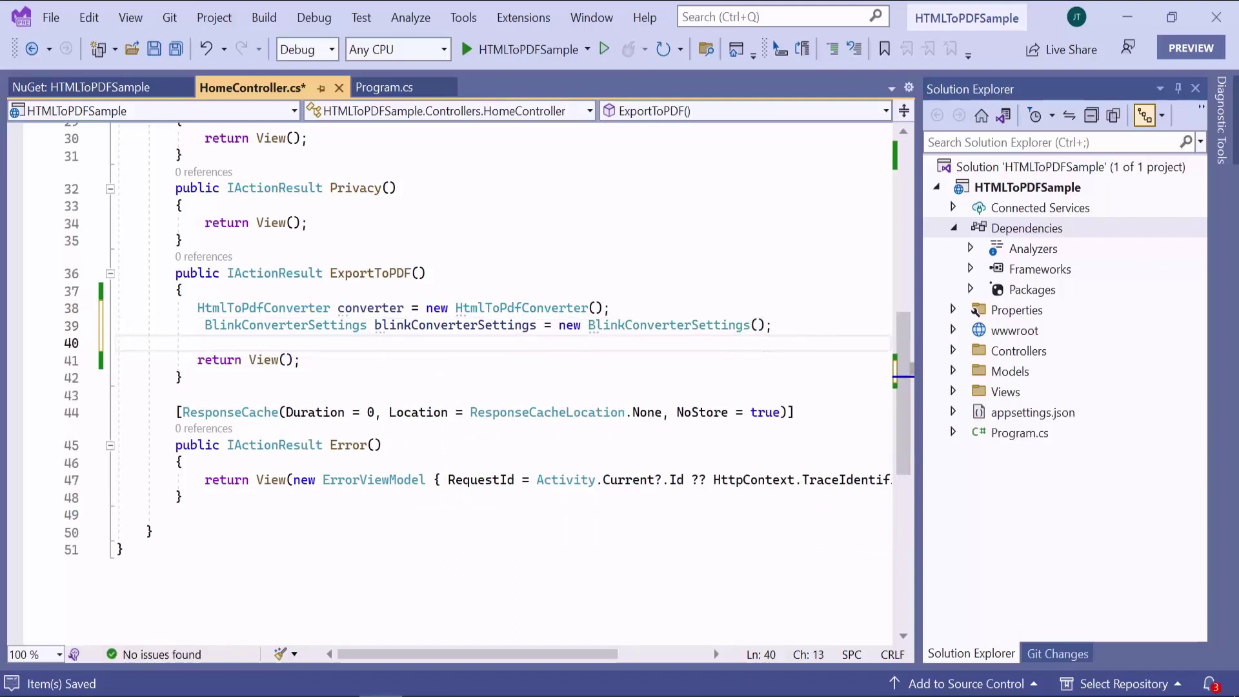
{"action": "type", "text": "bli"}
{"action": "key", "text": "Tab"}
{"action": "type", "text": ".v"}
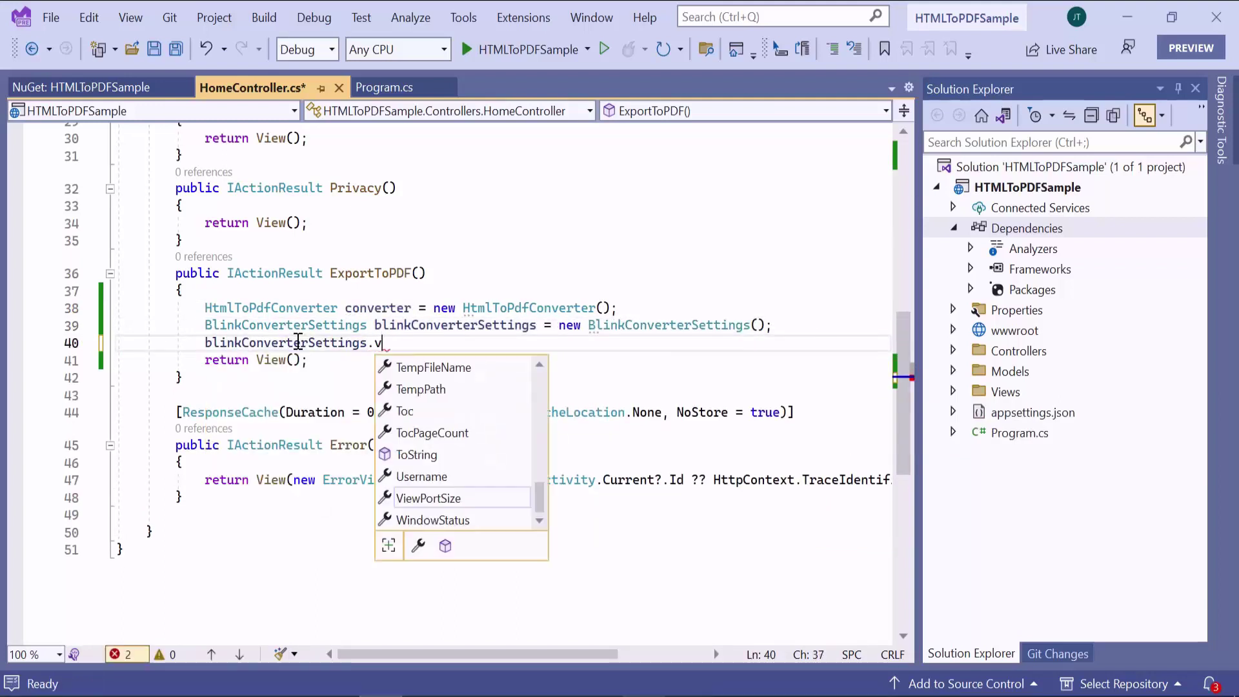
{"action": "key", "text": "Tab"}
{"action": "type", "text": "=new"}
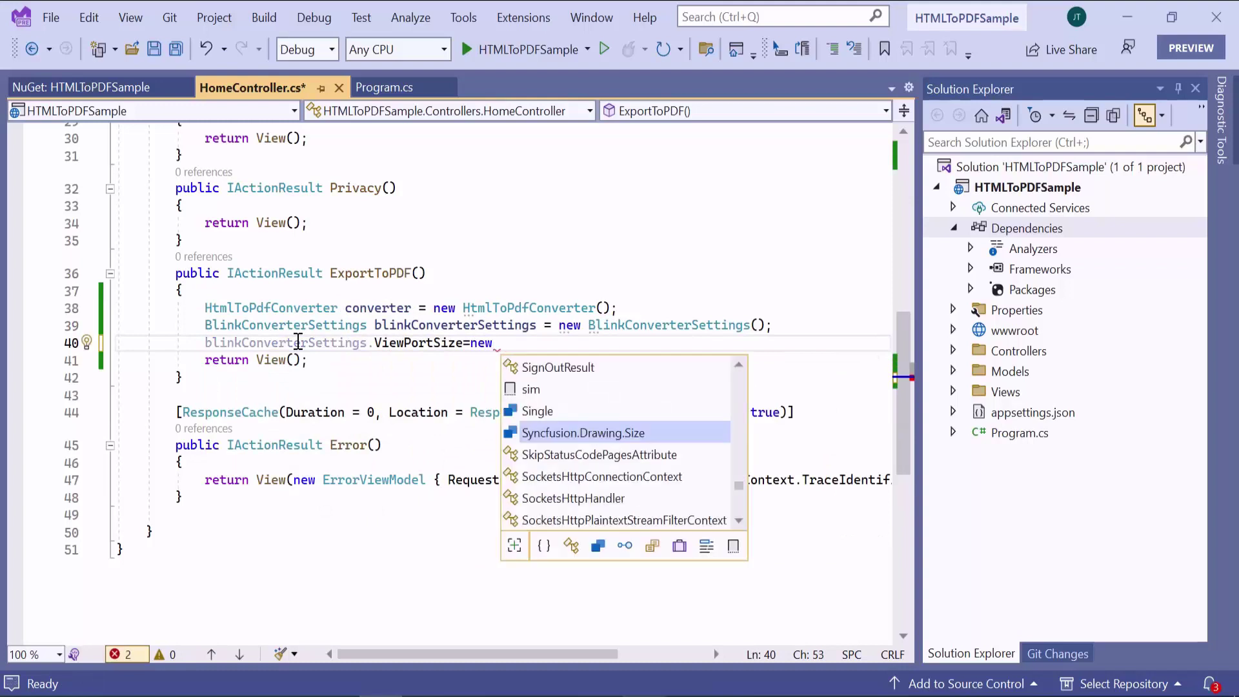
{"action": "key", "text": "Tab"}
{"action": "type", "text": "(800, 0);"}
{"action": "key", "text": "Return"}
{"action": "key", "text": "ctrl+s"}
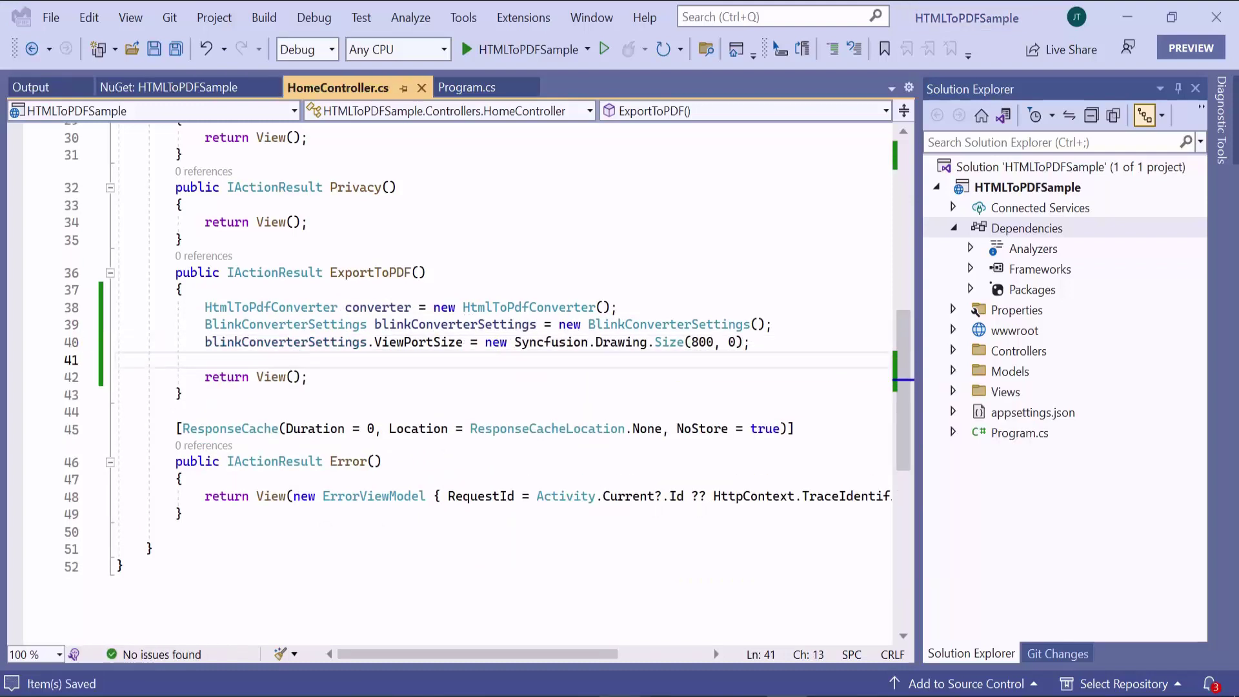
{"action": "type", "text": "conv"}
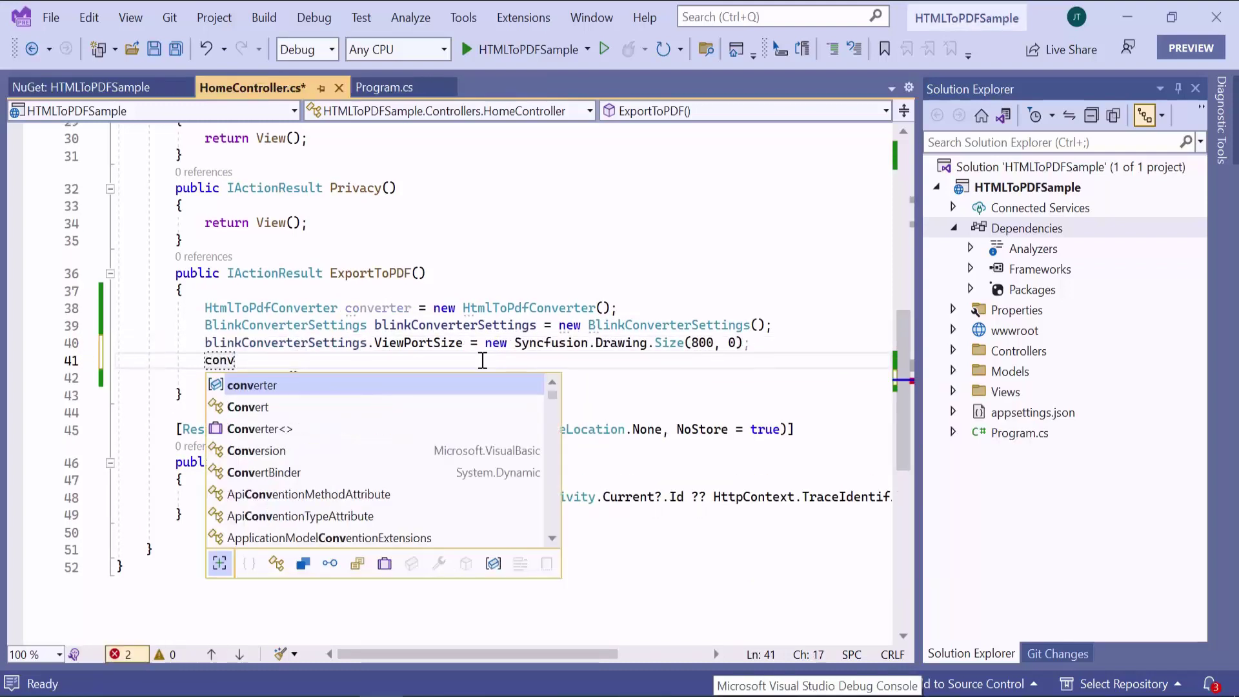
Assign blinkConverterSettings to converter.ConverterSettings and save the controller
{"action": "key", "text": "Tab"}
{"action": "type", "text": ".c"}
{"action": "key", "text": "Down"}
{"action": "key", "text": "Tab"}
{"action": "type", "text": "="}
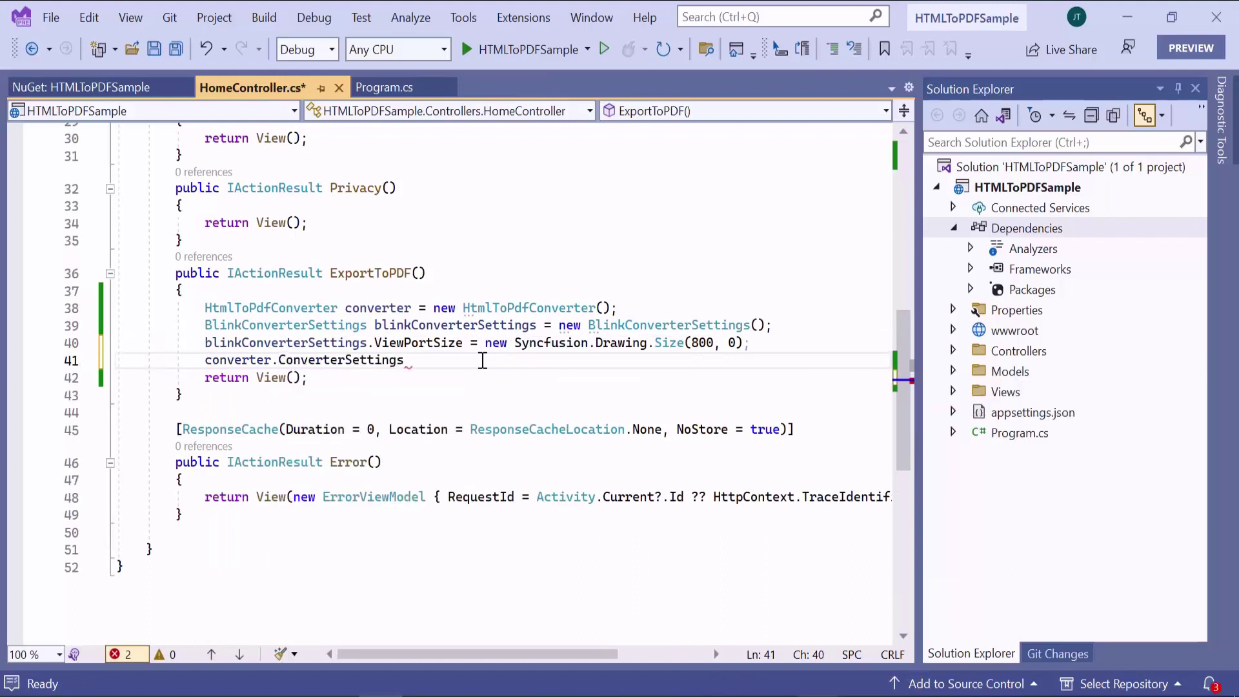
{"action": "type", "text": "bli"}
{"action": "key", "text": "Tab"}
{"action": "type", "text": ";"}
{"action": "key", "text": "Return"}
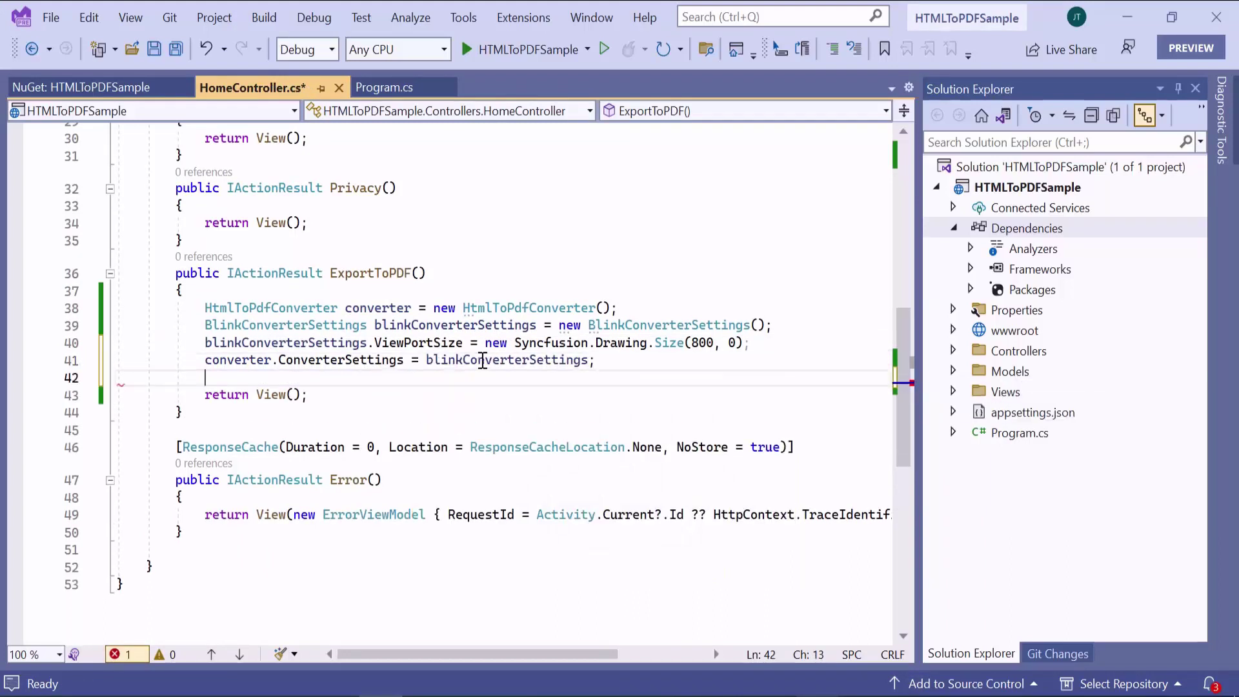
{"action": "key", "text": "ctrl+s"}
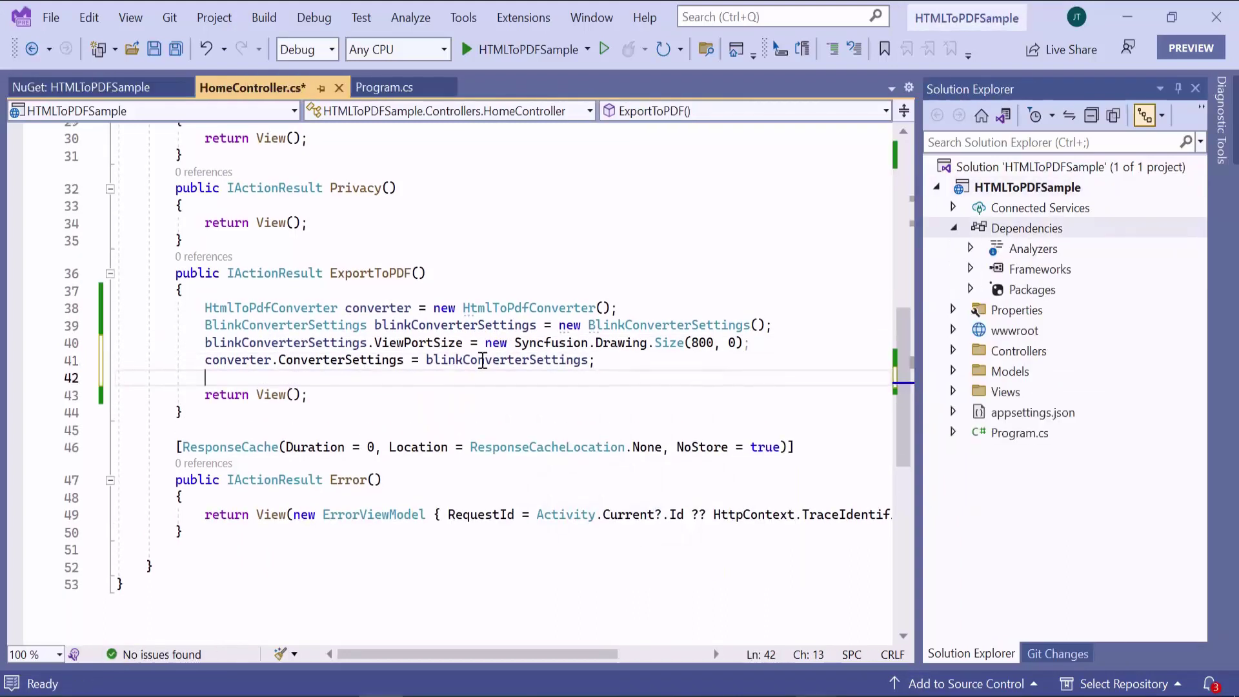
{"action": "type", "text": "using(PdfDocument doc"}
Add a using block where converter.Convert takes the localhost Invoice page URL into a PdfDocument
{"action": "key", "text": "Tab"}
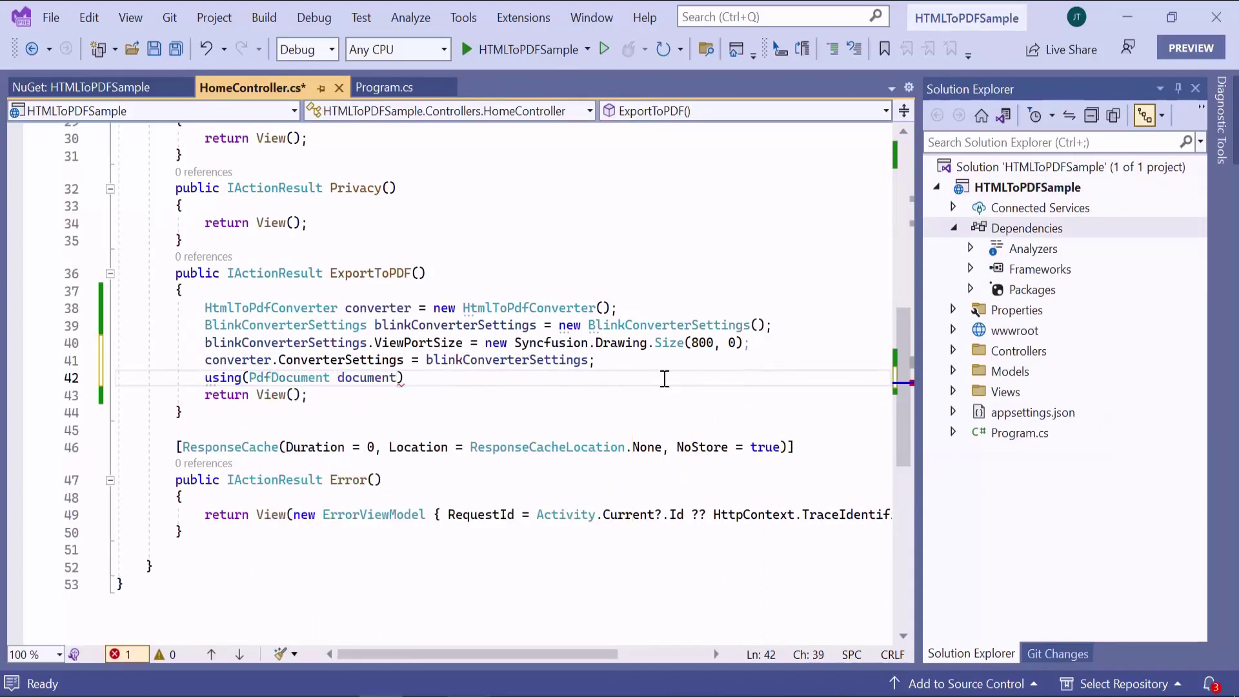
{"action": "type", "text": "=con"}
{"action": "key", "text": "Tab"}
{"action": "type", "text": "."}
{"action": "key", "text": "Tab"}
{"action": "type", "text": "("}
{"action": "type", "text": "\"https://localhost:7156/Home/Invoice\""}
{"action": "key", "text": "End"}
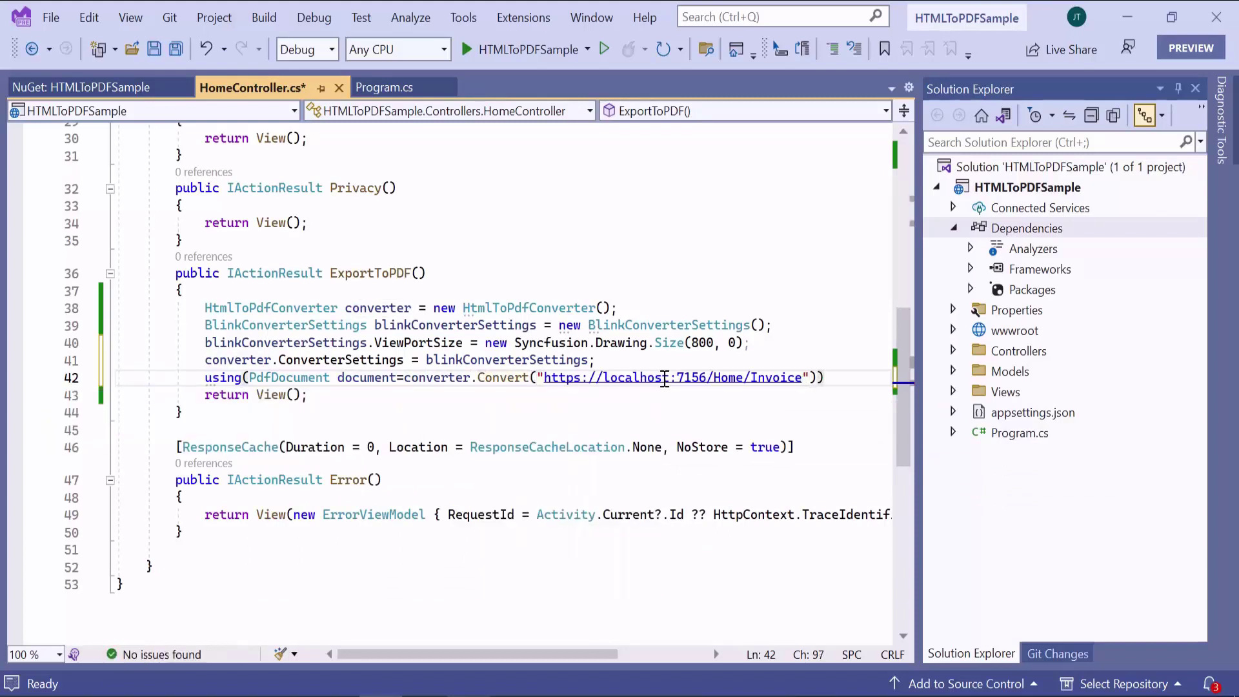
{"action": "type", "text": "{"}
{"action": "key", "text": "Return"}
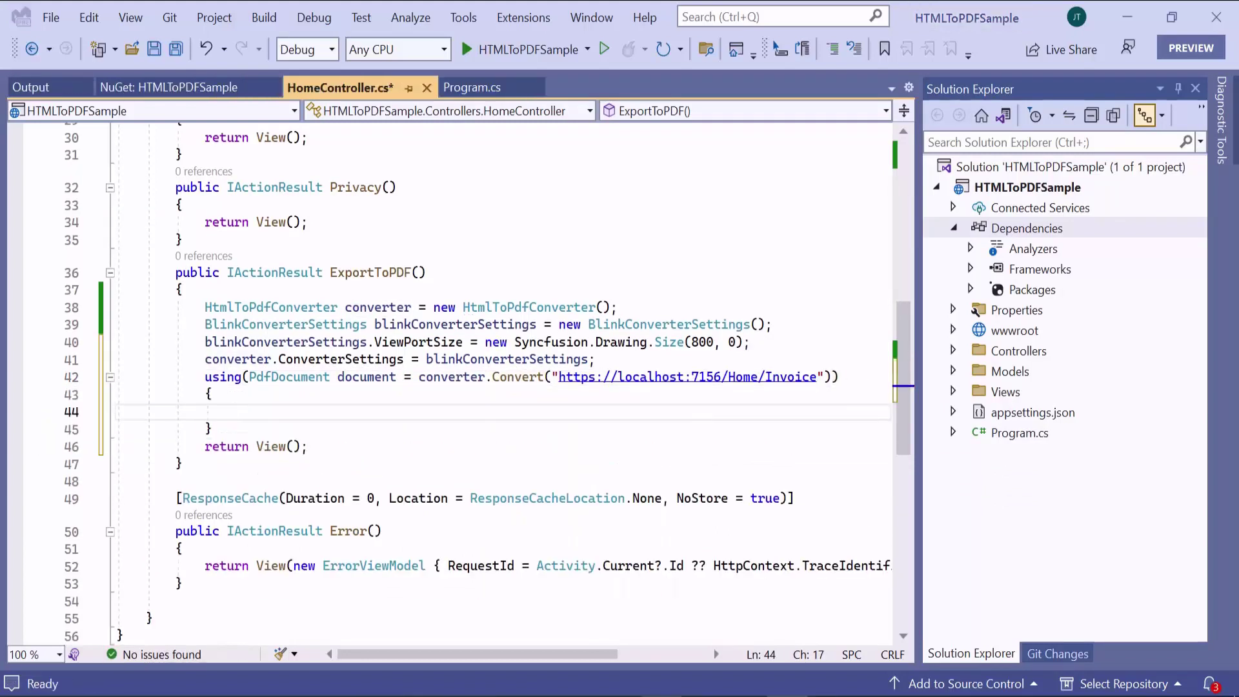
{"action": "type", "text": "Me"}
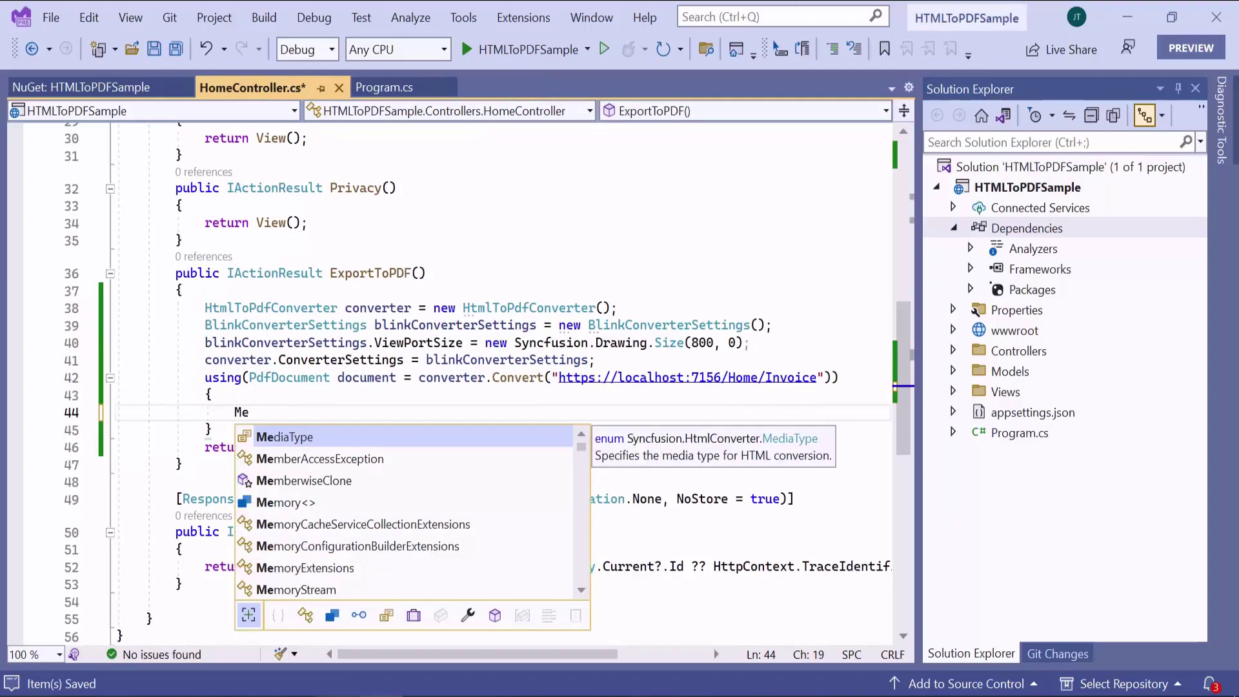
{"action": "type", "text": "mor"}
Save the document to a MemoryStream, reset Position to 0, return File as HTML-to-PDF.pdf, then run the app
{"action": "key", "text": "Down"}
{"action": "key", "text": "Down"}
{"action": "key", "text": "Down"}
{"action": "key", "text": "Down"}
{"action": "type", "text": "s"}
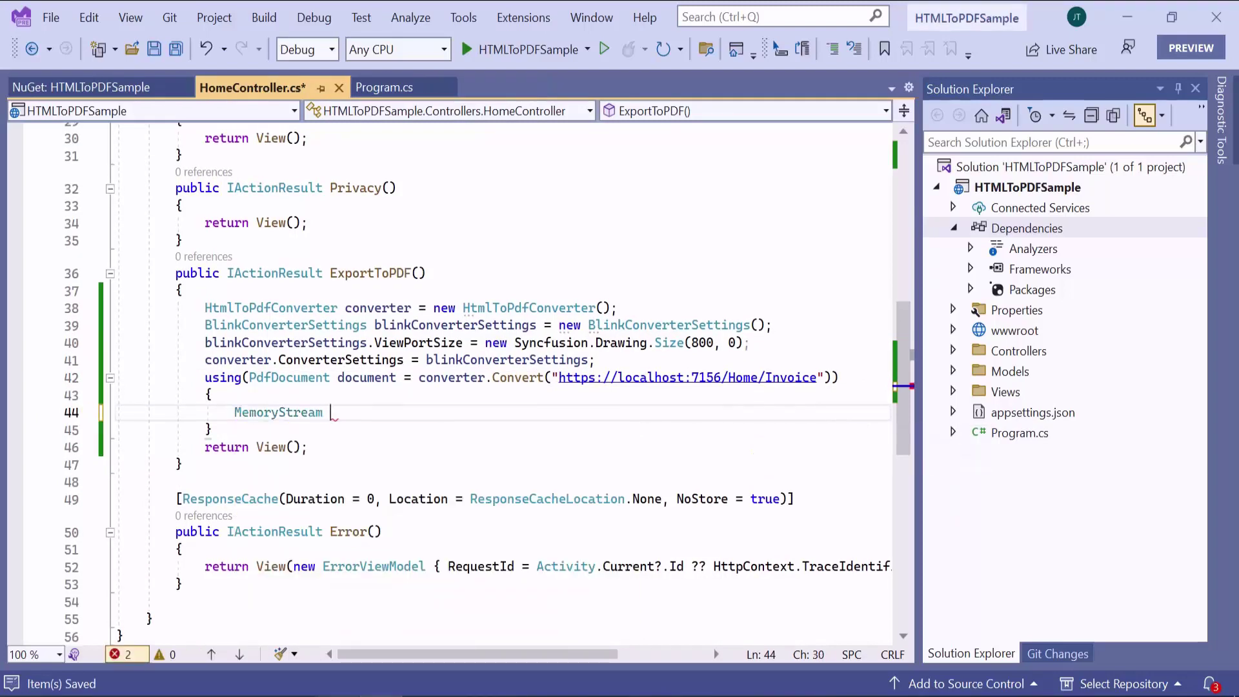
{"action": "type", "text": "tream = new MemoryStream();"}
{"action": "key", "text": "Return"}
{"action": "type", "text": "do"}
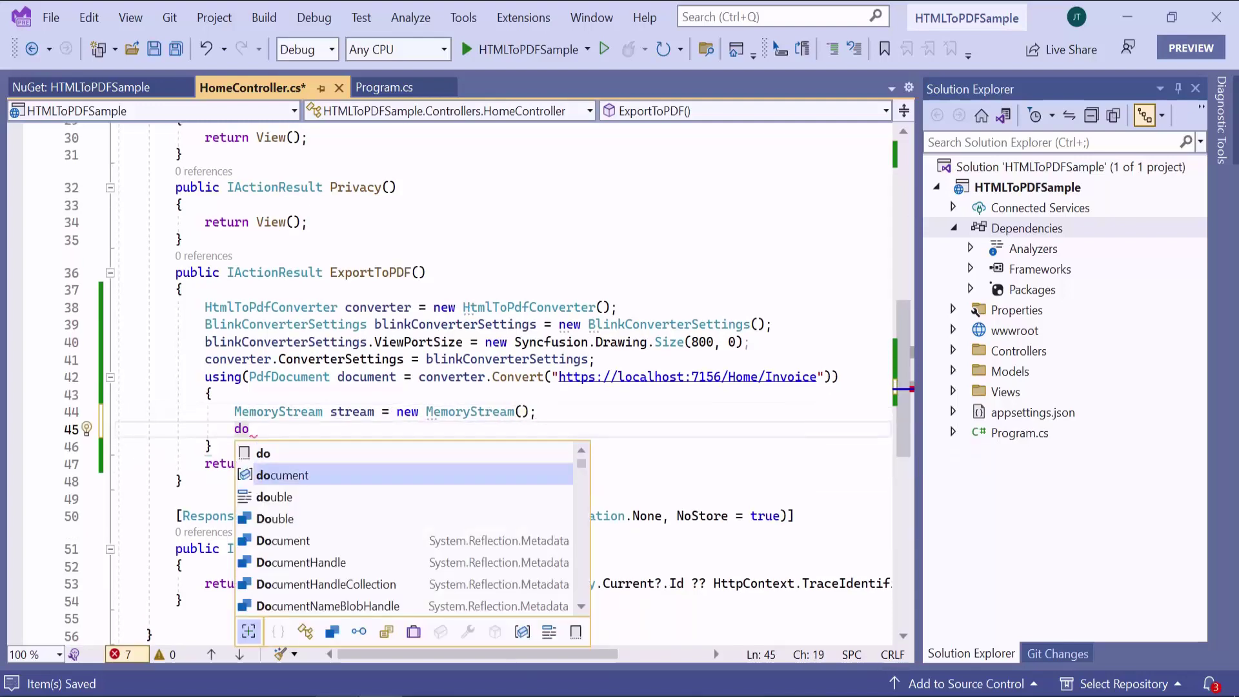
{"action": "key", "text": "Escape"}
{"action": "type", "text": "cument.Save(stream);"}
{"action": "key", "text": "Return"}
{"action": "type", "text": "stream.Pos"}
{"action": "key", "text": "Tab"}
{"action": "type", "text": "=0;"}
{"action": "key", "text": "Return"}
{"action": "type", "text": "return File(stream, \"application/pdf\", \"HTML-to-PDF.pdf\");"}
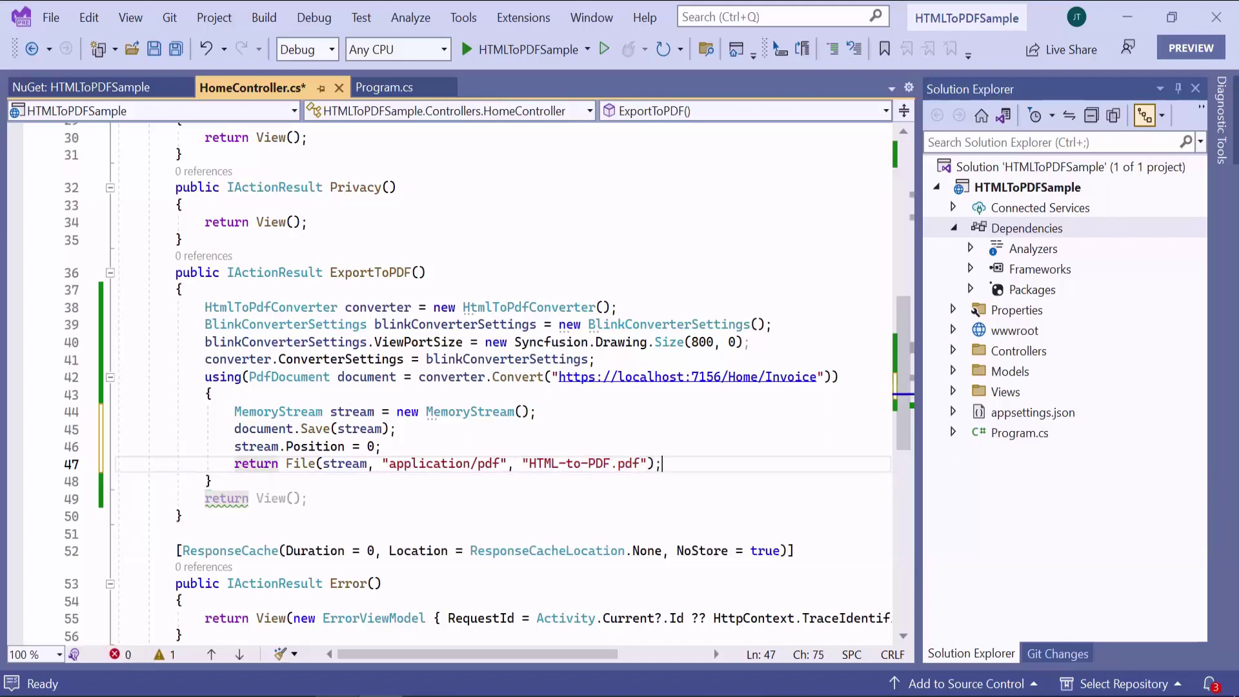
{"action": "key", "text": "ctrl+s"}
{"action": "left_click", "coordinate": [568, 53]}
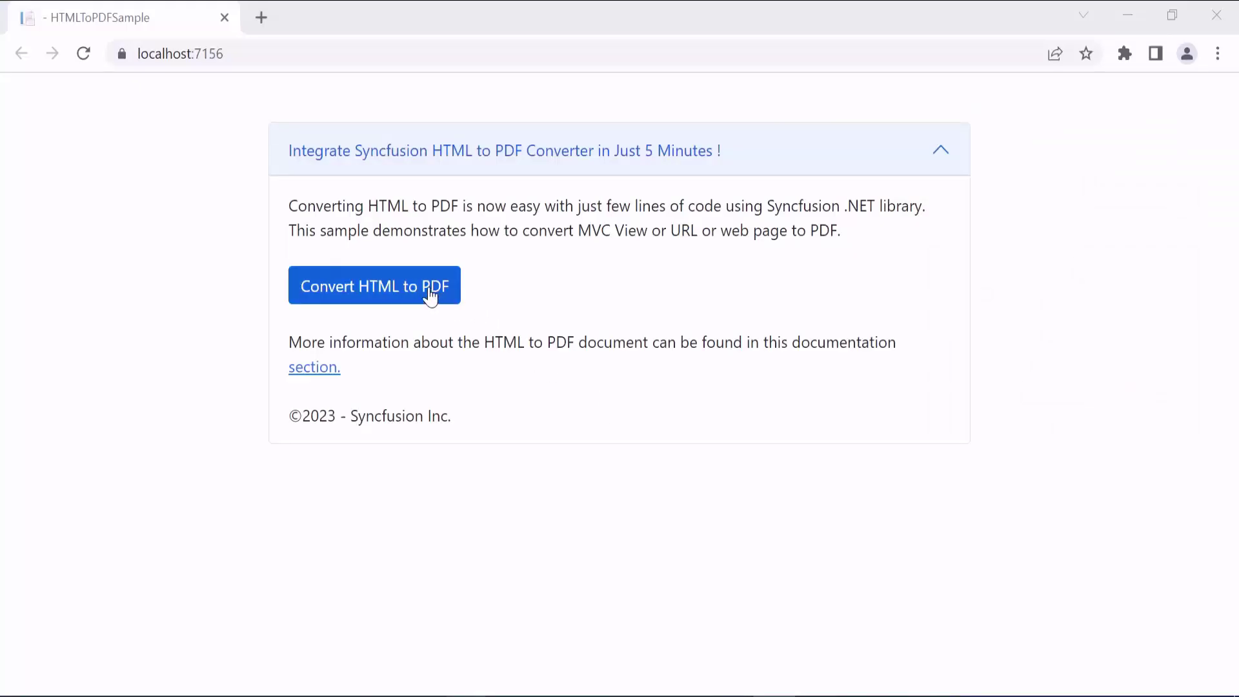
Convert the invoice via 'Convert HTML to PDF' and view HTML-to-PDF.pdf in Acrobat Reader
{"action": "left_click", "coordinate": [431, 296]}
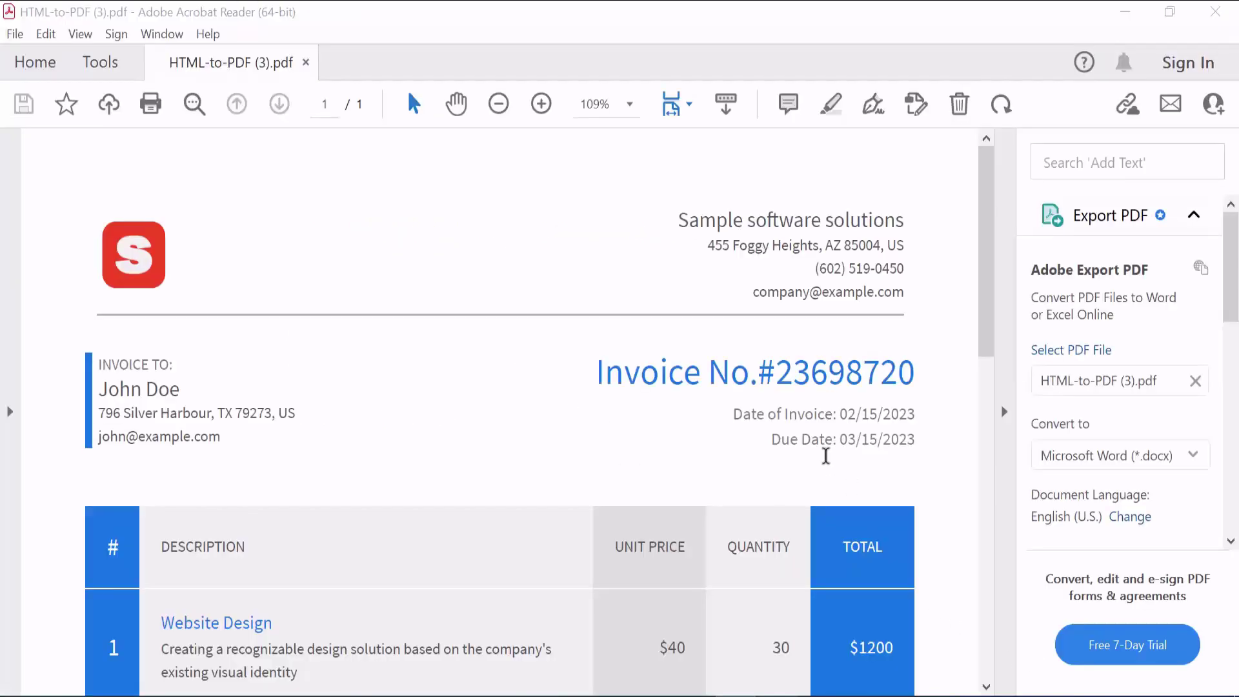
{"action": "scroll", "coordinate": [826, 456], "scroll_direction": "down", "scroll_amount": 3}
{"action": "scroll", "coordinate": [826, 456], "scroll_direction": "down", "scroll_amount": 3}
{"action": "scroll", "coordinate": [825, 456], "scroll_direction": "down", "scroll_amount": 3}
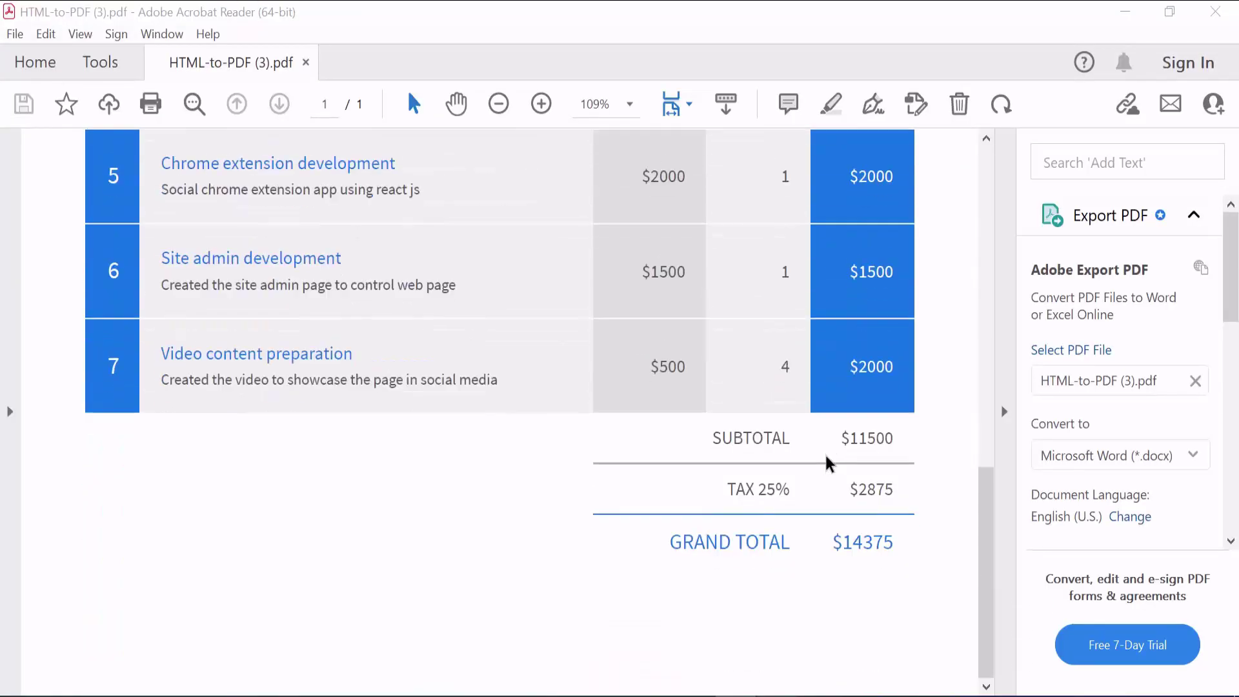
{"action": "scroll", "coordinate": [826, 462], "scroll_direction": "up", "scroll_amount": 5}
{"action": "scroll", "coordinate": [826, 462], "scroll_direction": "up", "scroll_amount": 5}
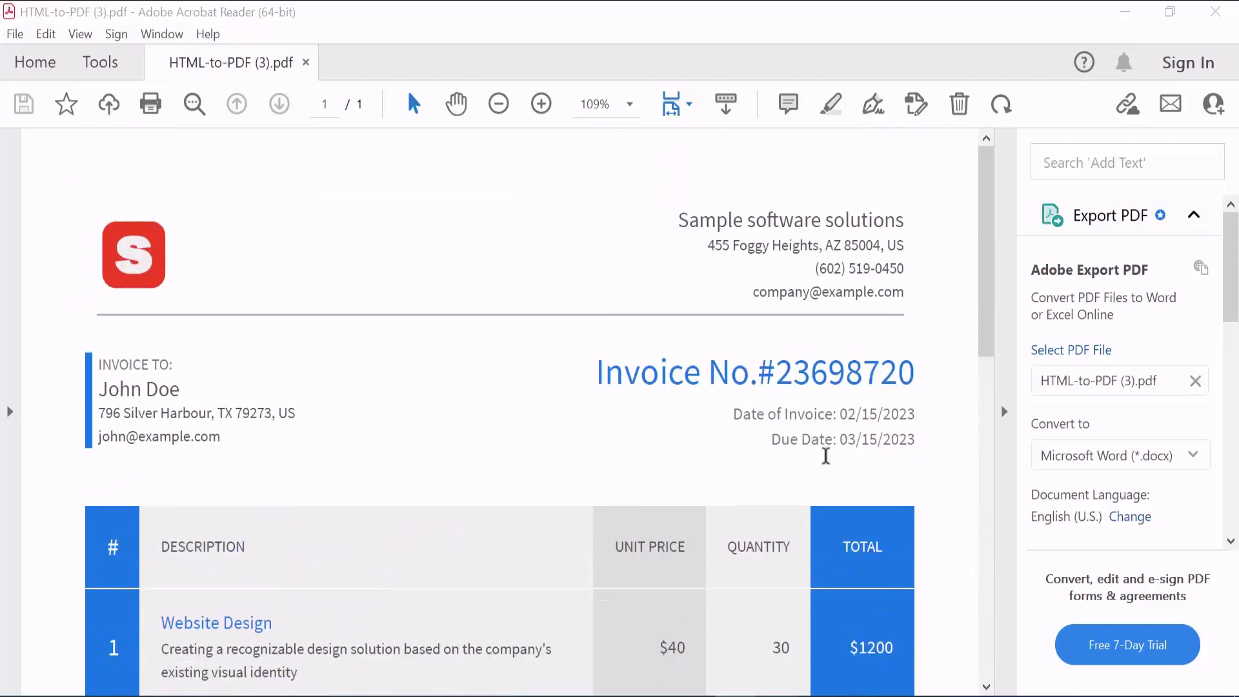